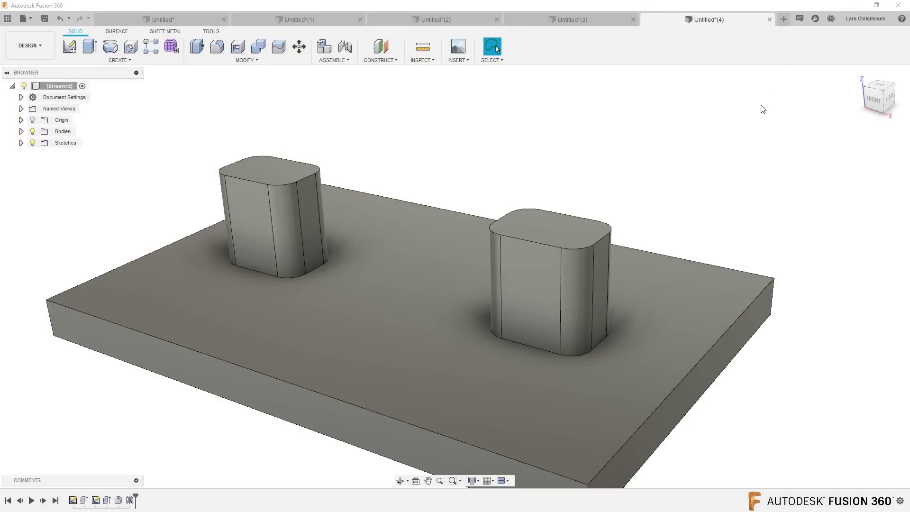
Create a new empty design, Untitled(5).
left_click(784, 20)
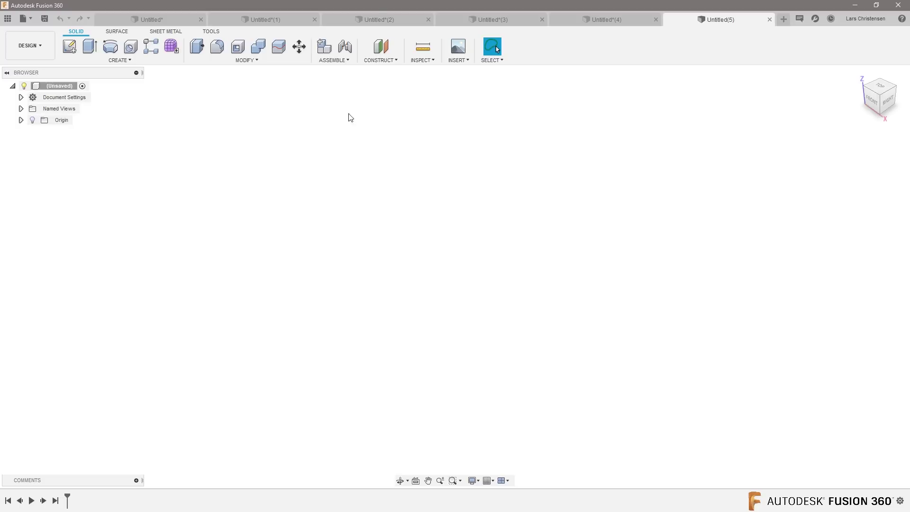
Cancel an Insert Mesh attempt and check Document Settings shows Units: mm.
left_click(461, 61)
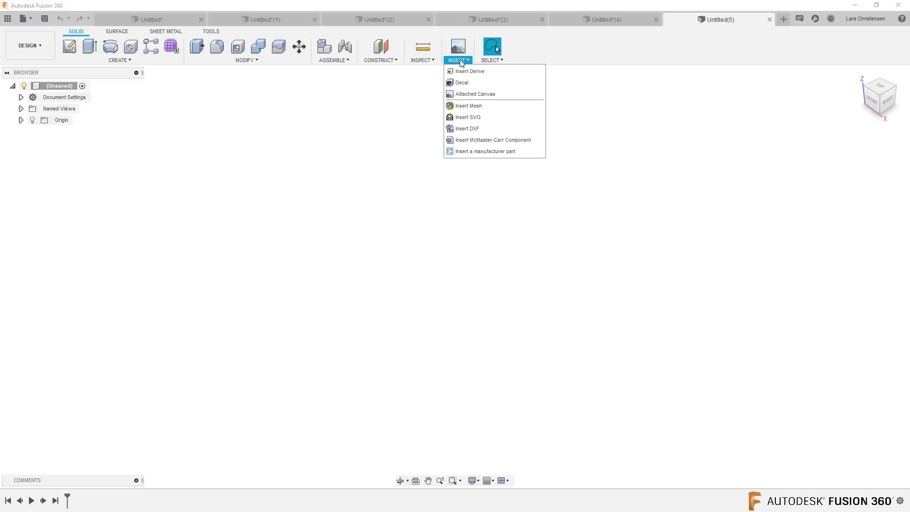
left_click(469, 106)
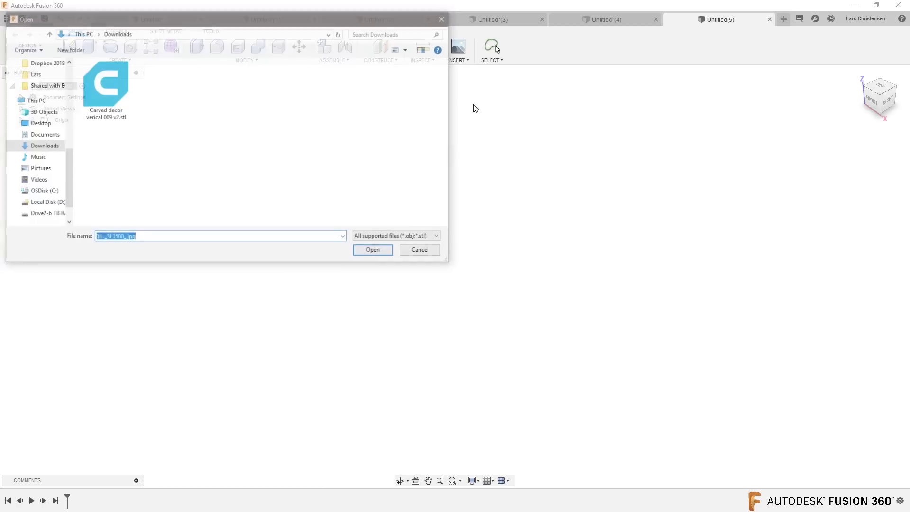
left_click(421, 253)
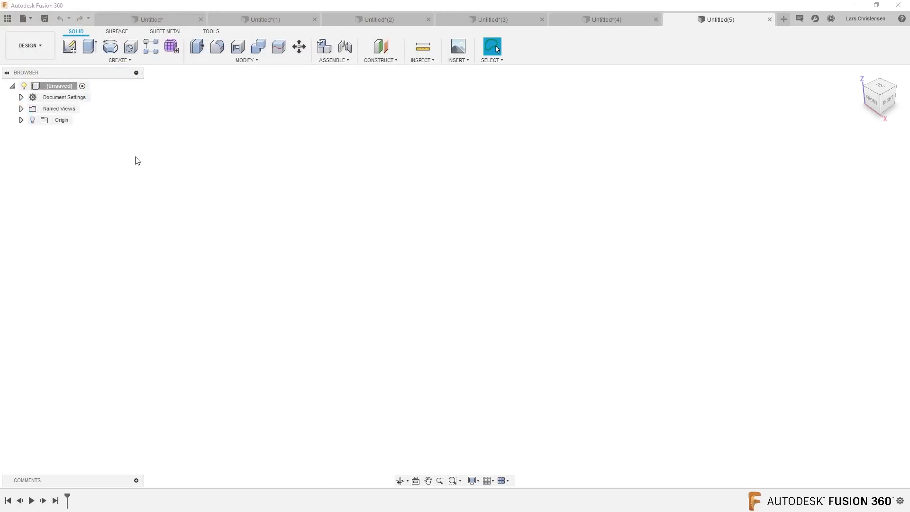
left_click(21, 97)
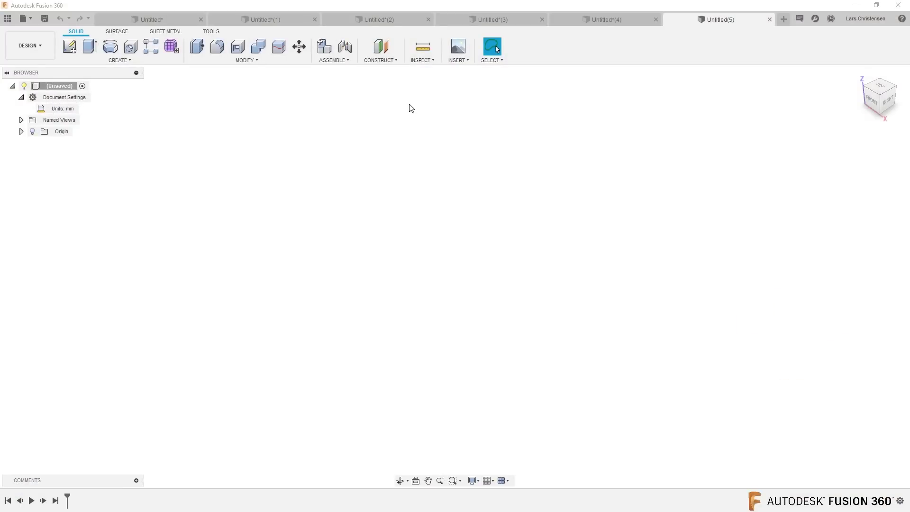
Insert 'Carved decor verical 009 v2.stl' from Downloads as a millimetre mesh.
left_click(458, 60)
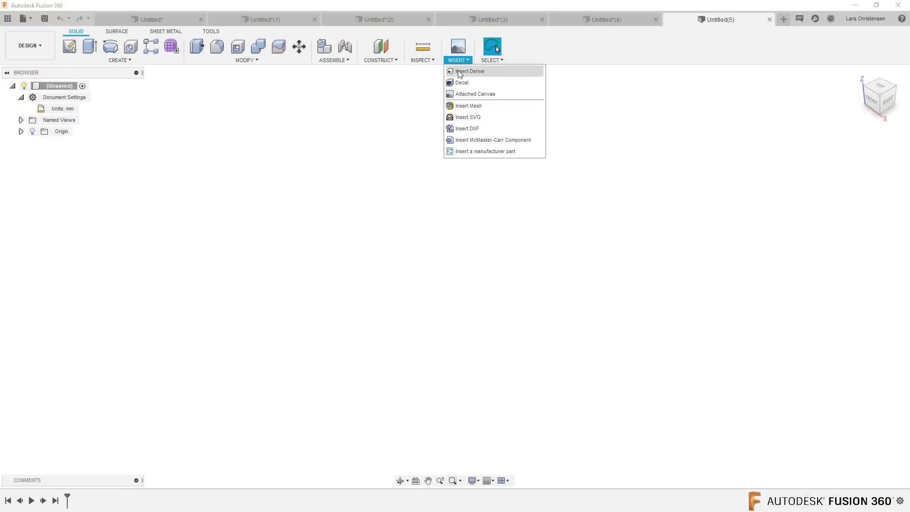
left_click(469, 104)
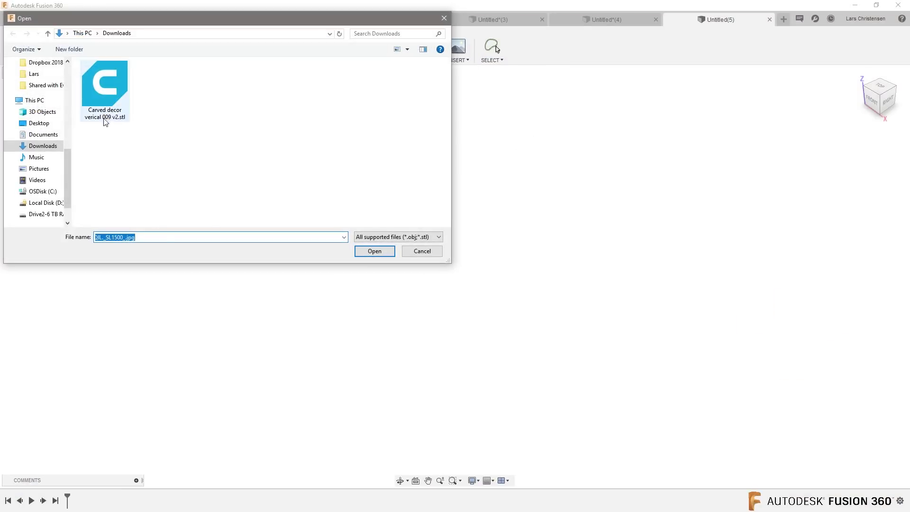
double_click(109, 119)
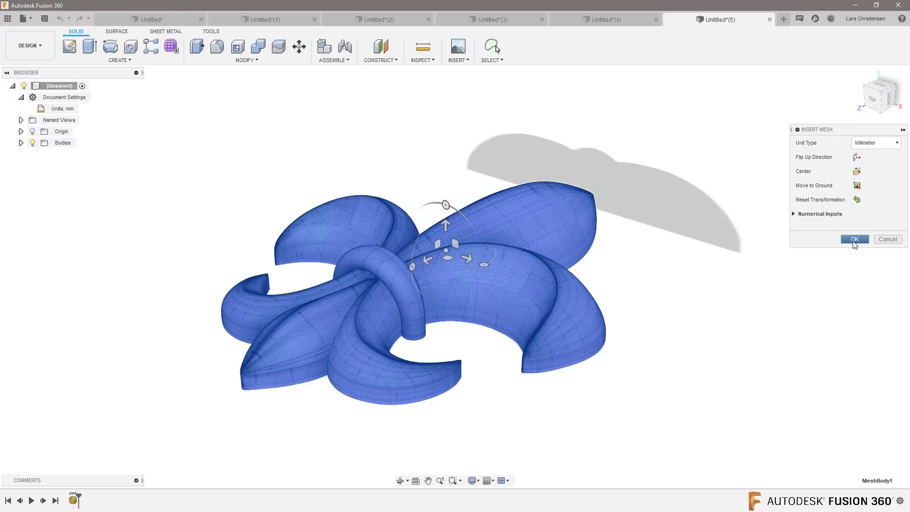
left_click(853, 240)
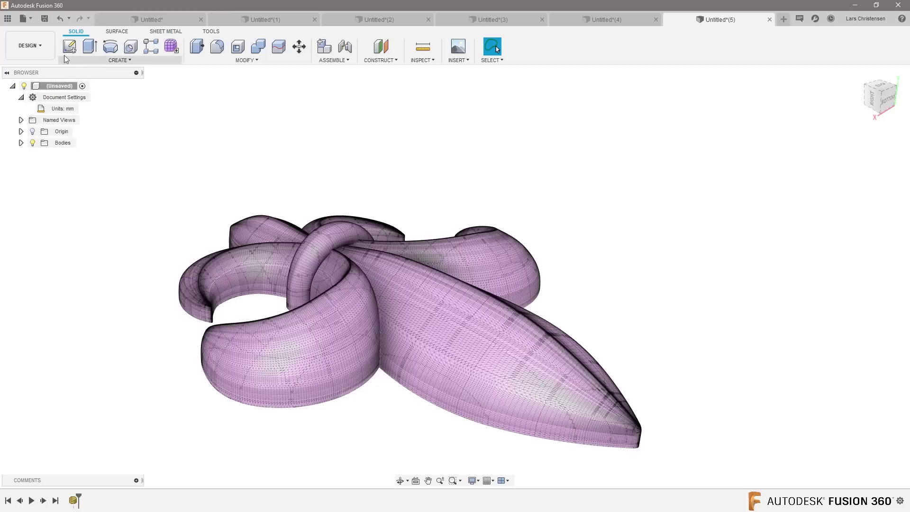
left_click(30, 45)
Switch to the MANUFACTURE workspace and start a new milling setup.
left_click(27, 152)
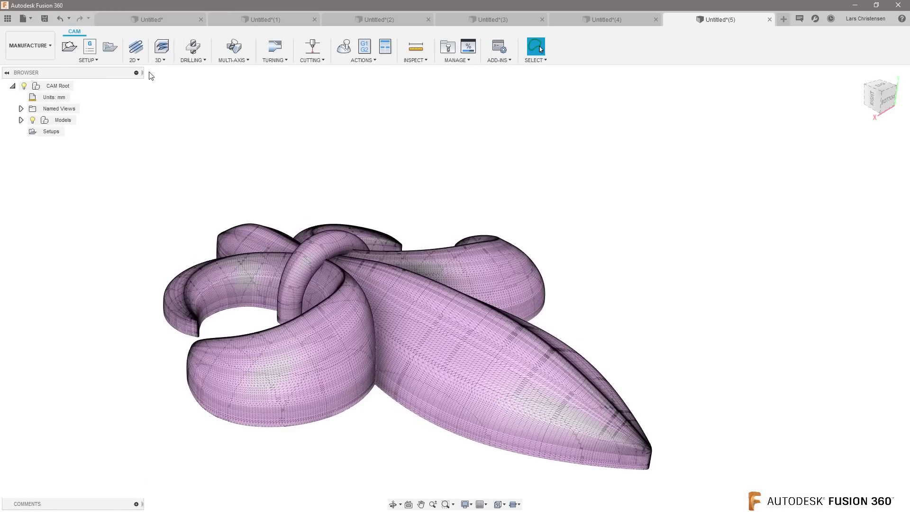
left_click(160, 59)
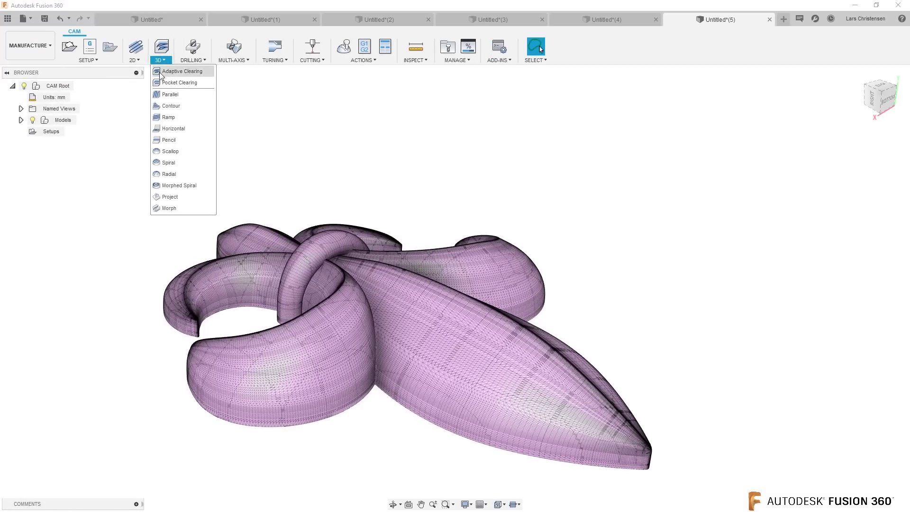
left_click(113, 199)
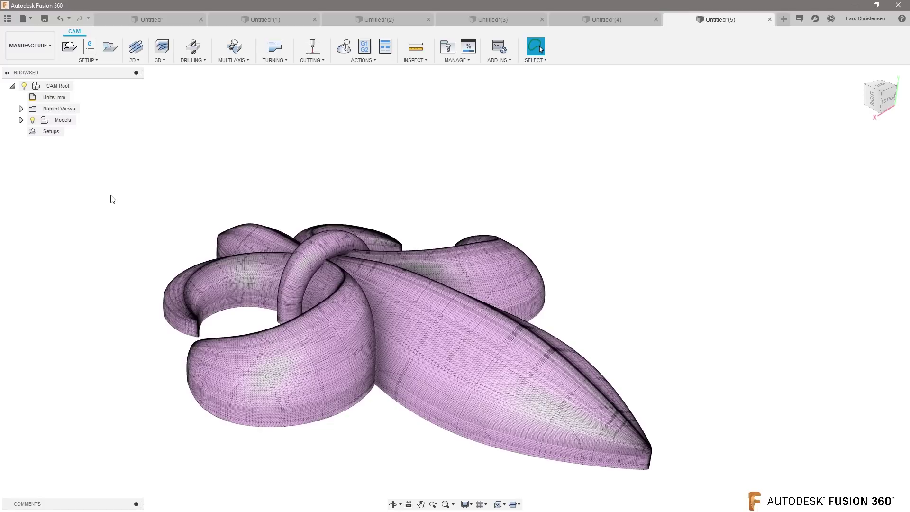
left_click(69, 46)
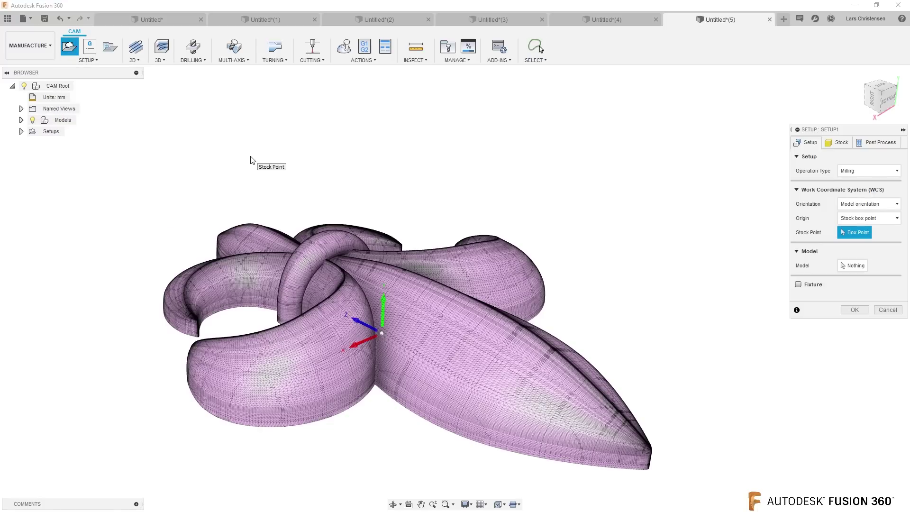
Orient the work coordinates by Z axis/plane & X axis, both taken from XZ.
left_click(868, 204)
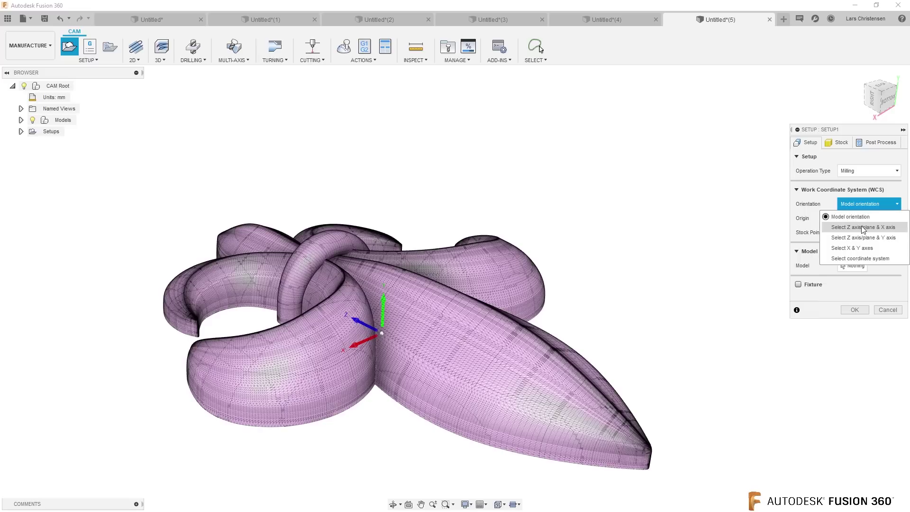
left_click(860, 226)
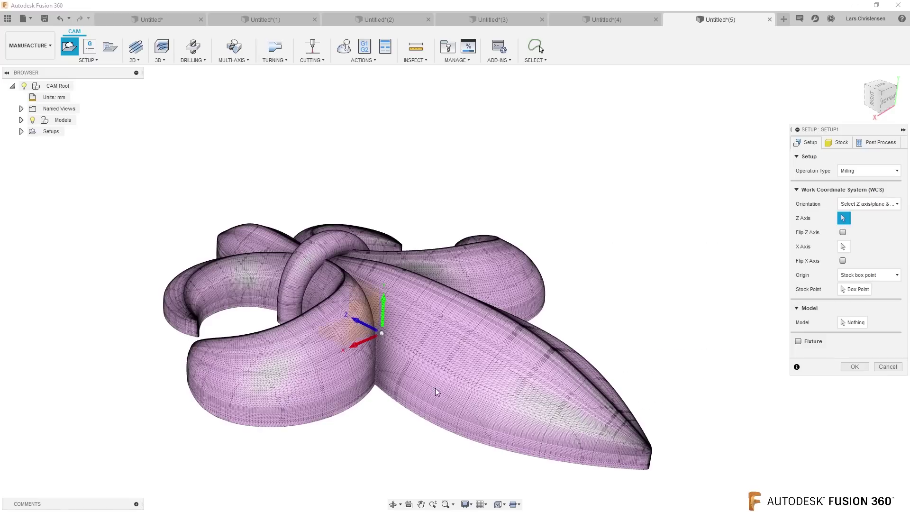
left_click(350, 332)
left_click(334, 338)
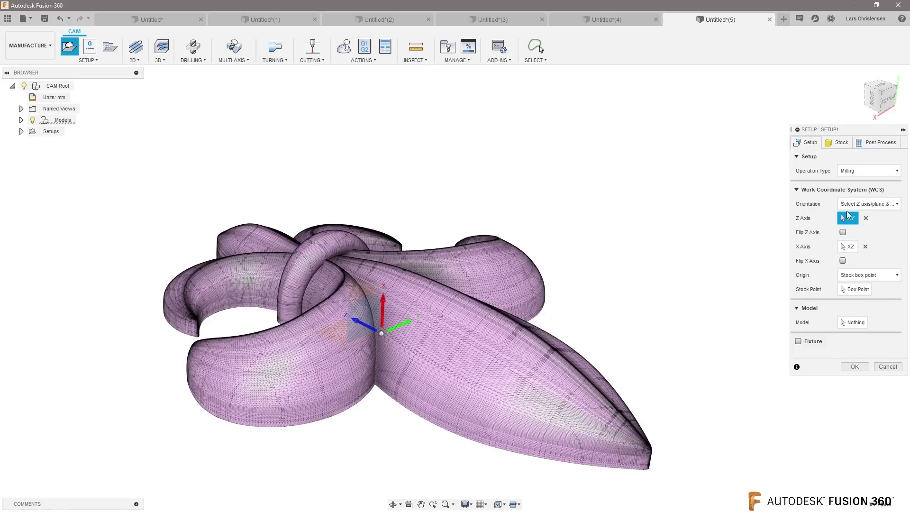
left_click(866, 218)
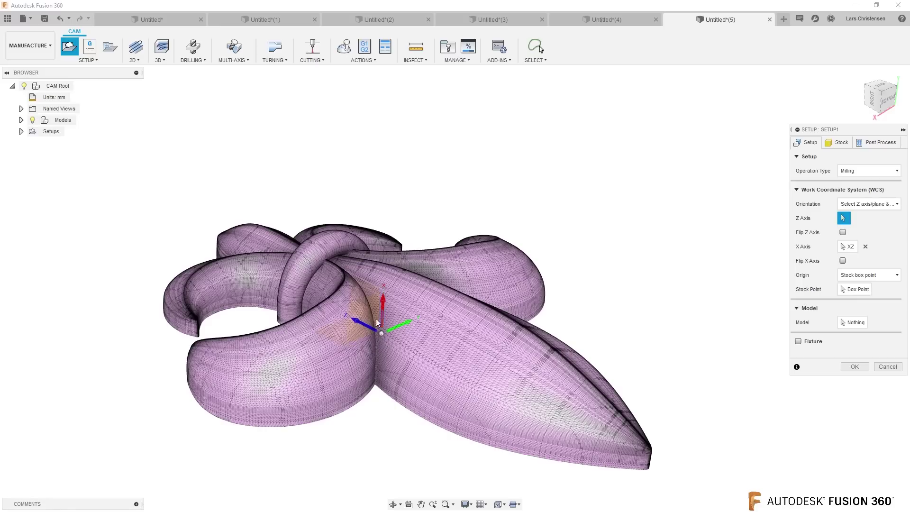
left_click(334, 334)
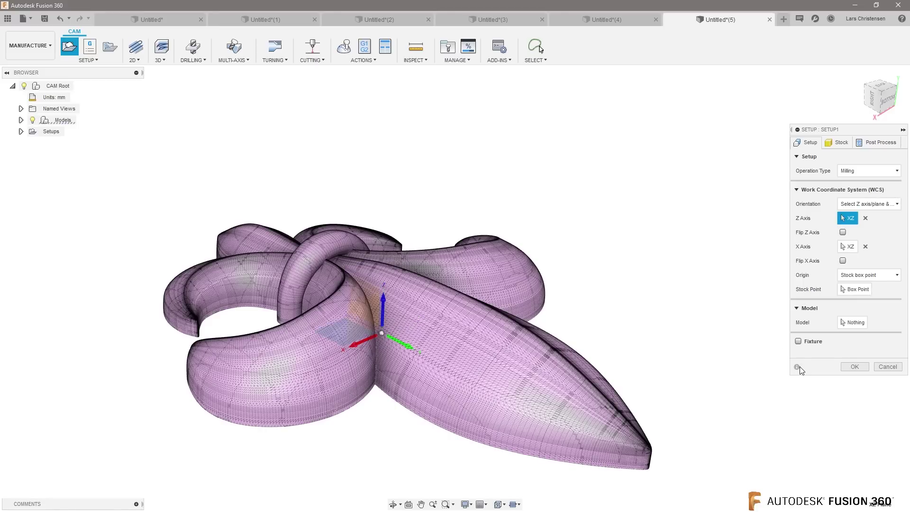
Select the fleur-de-lis mesh as the setup's model.
left_click(856, 323)
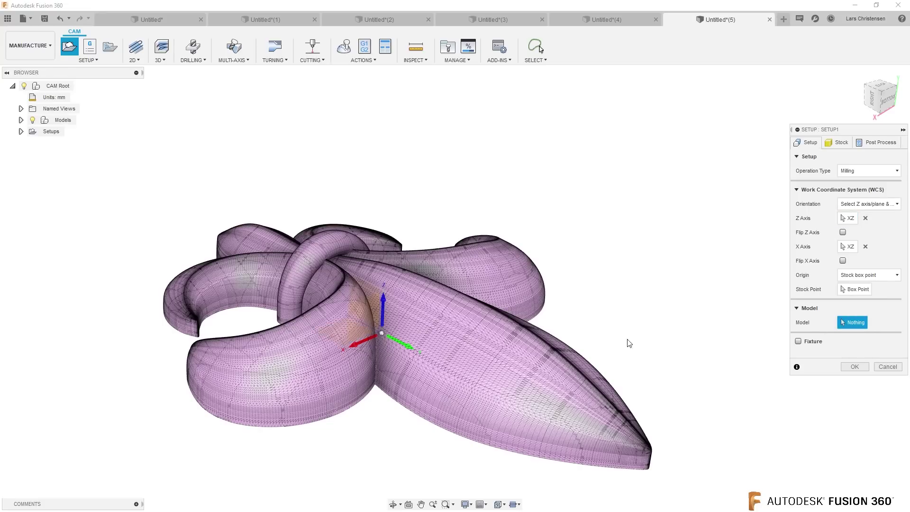
left_click(523, 362)
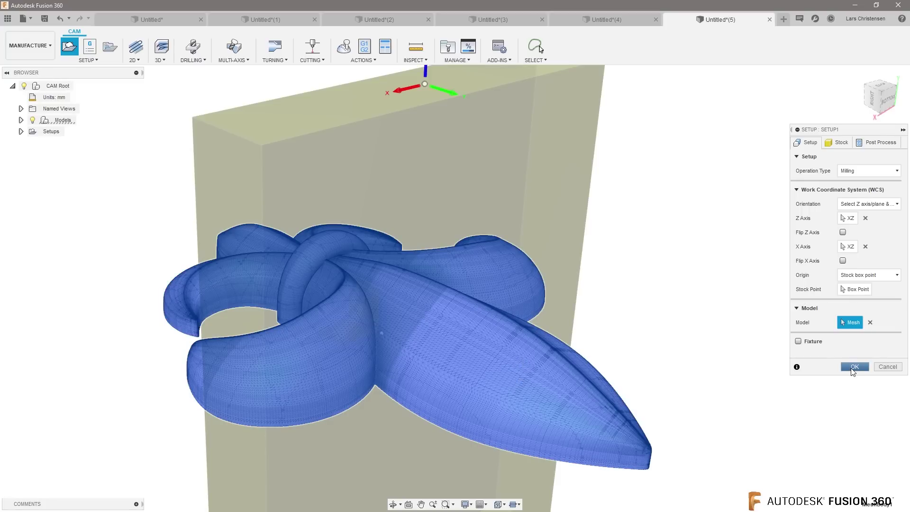
middle_click_drag(425, 380, 310, 369, "shift")
middle_click_drag(667, 357, 739, 246, "shift")
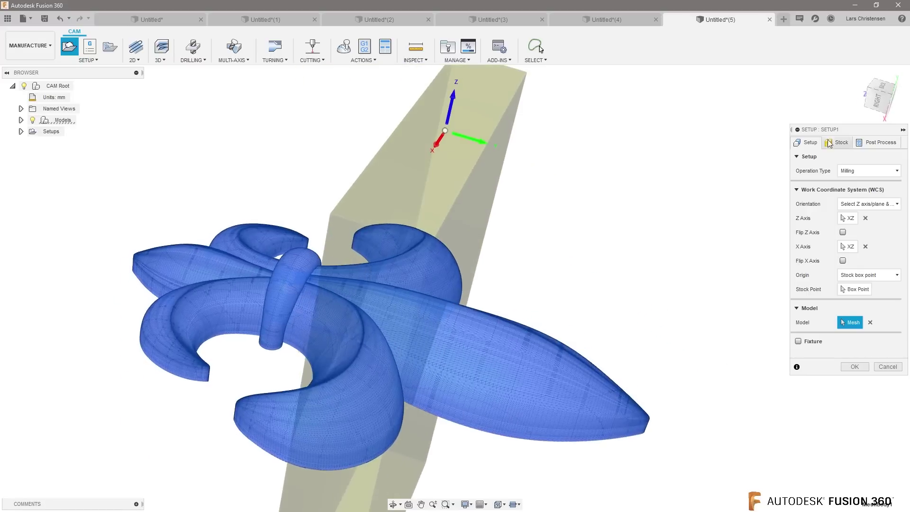
left_click(837, 143)
Make the stock a fixed size box of 700 × 140 × 940 mm and create Setup1.
middle_click_drag(762, 157, 839, 180, "shift")
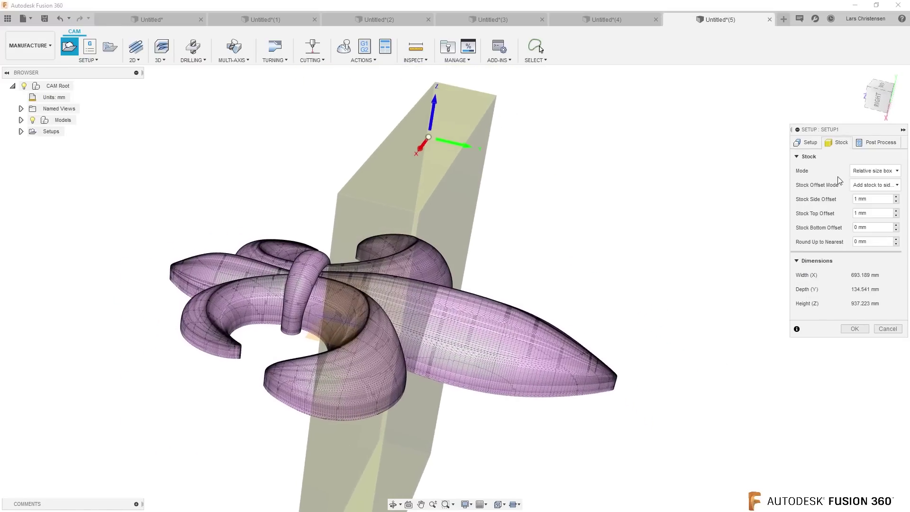
left_click(887, 171)
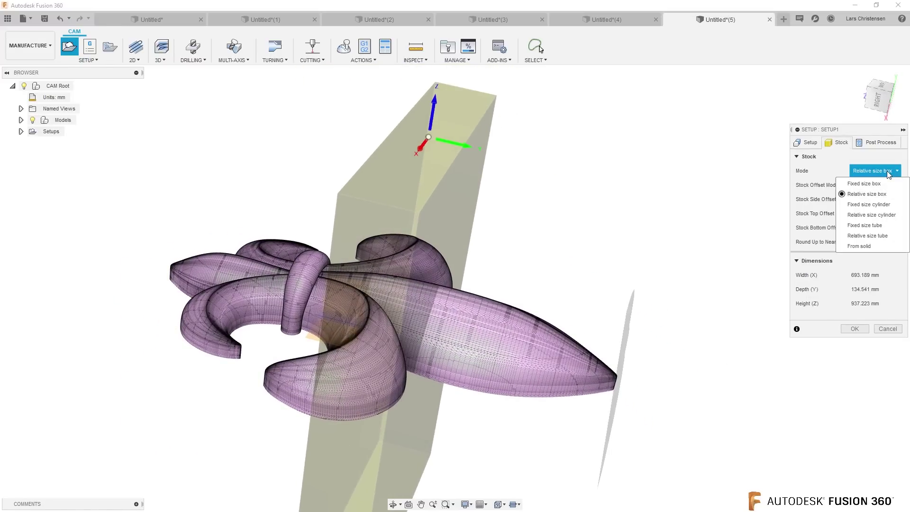
left_click(863, 183)
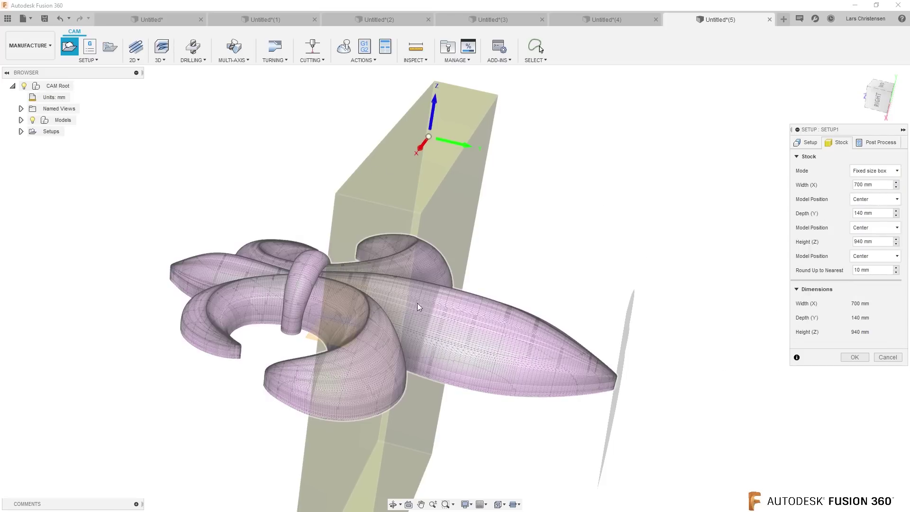
middle_click_drag(565, 339, 398, 282, "shift")
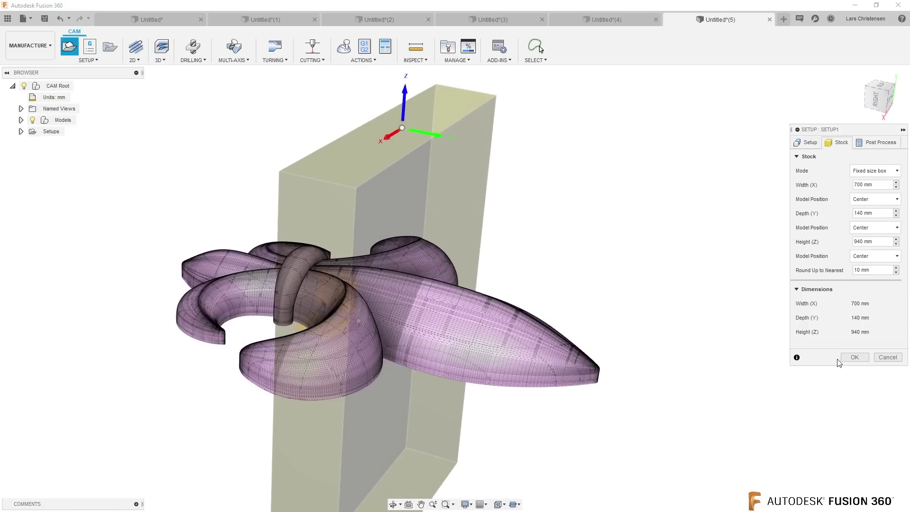
left_click(854, 356)
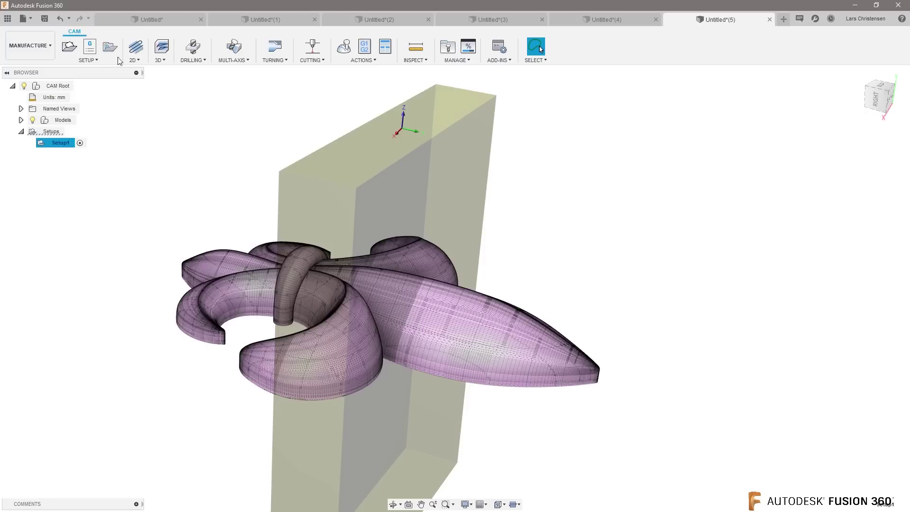
Start a 3D Parallel toolpath using the 20 - Ø10 mm - ball tool from Tutorial - Metric.
left_click(158, 60)
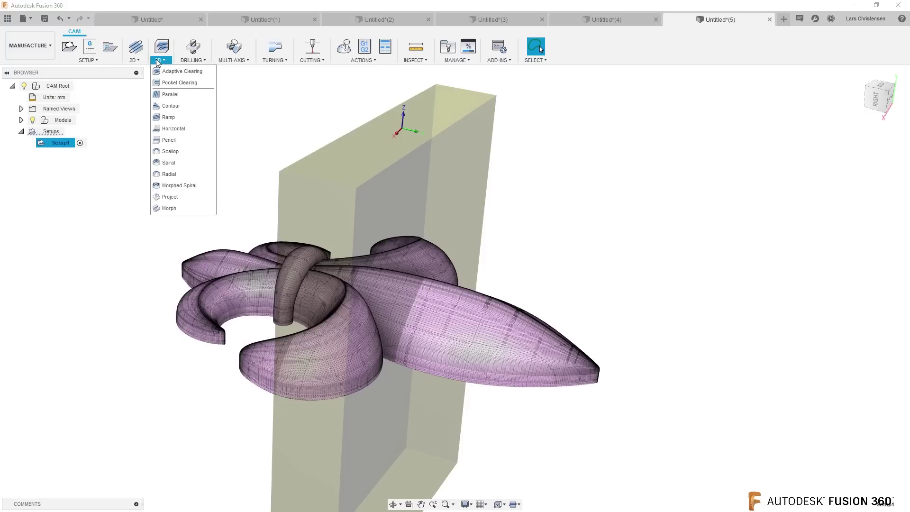
left_click(166, 95)
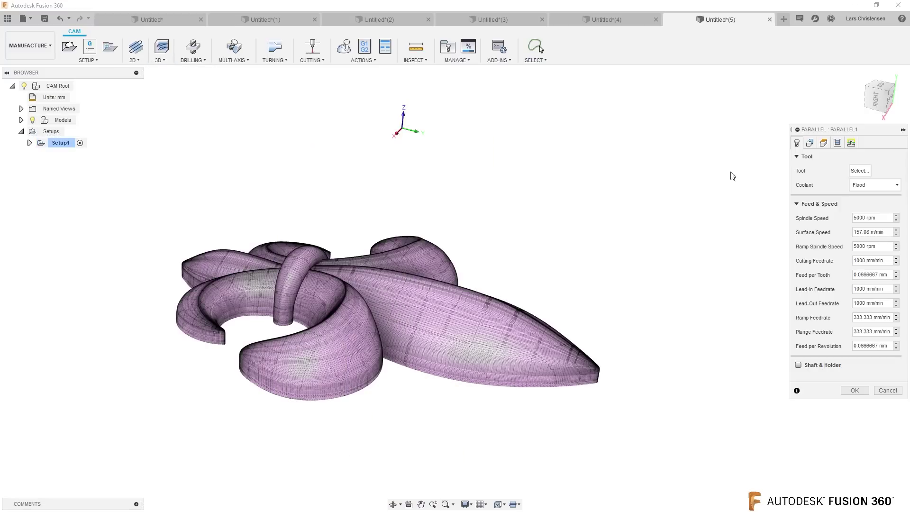
left_click(862, 171)
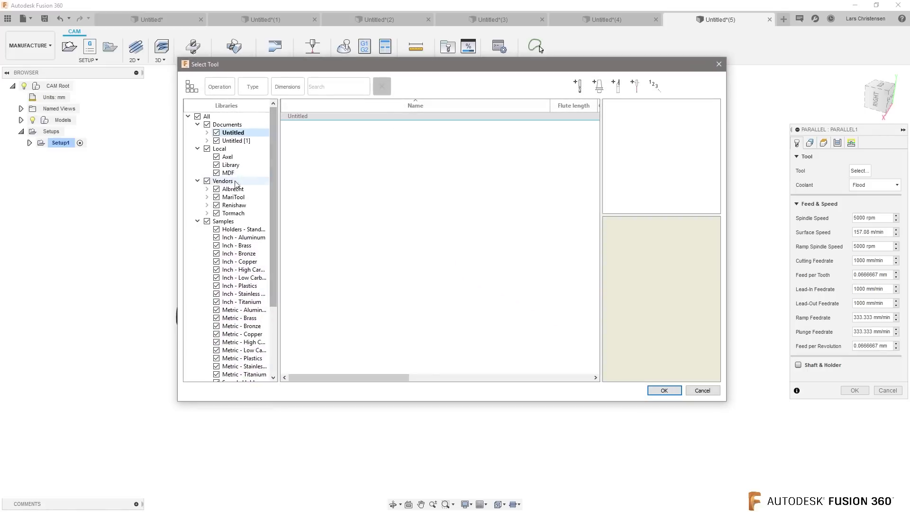
scroll(270, 178, "down", 5)
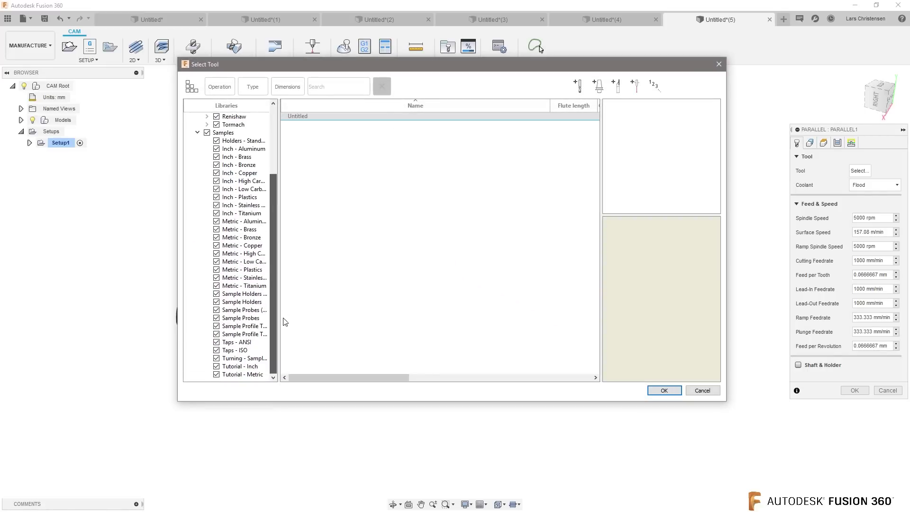
left_click(242, 374)
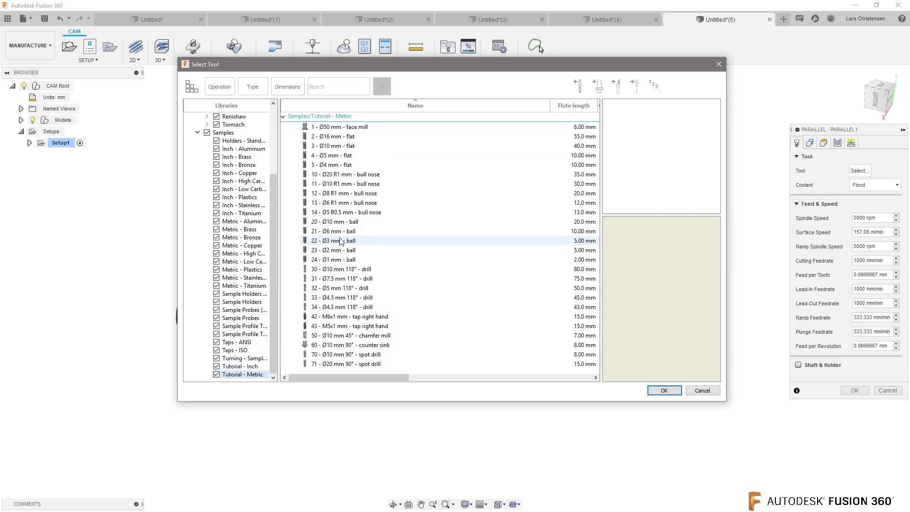
left_click(342, 223)
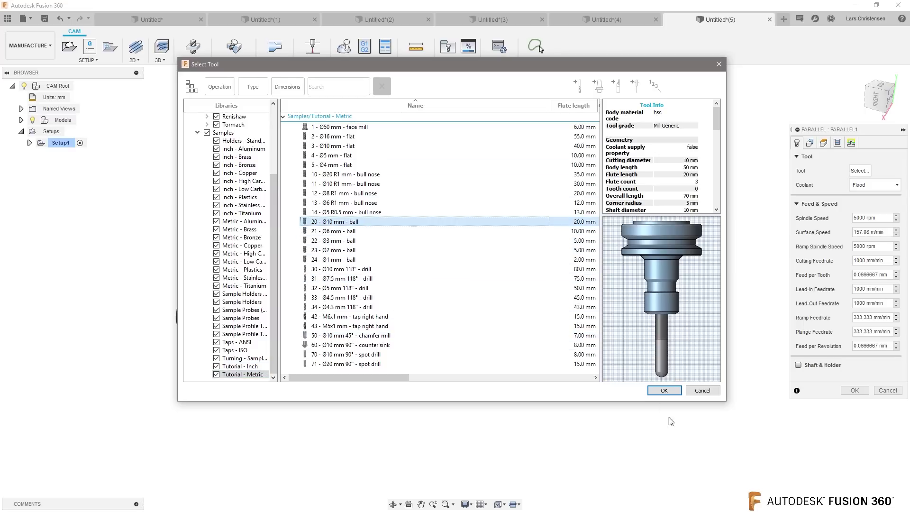
left_click(663, 390)
Generate the Parallel1 toolpath and view it from above under Setup1.
left_click(849, 404)
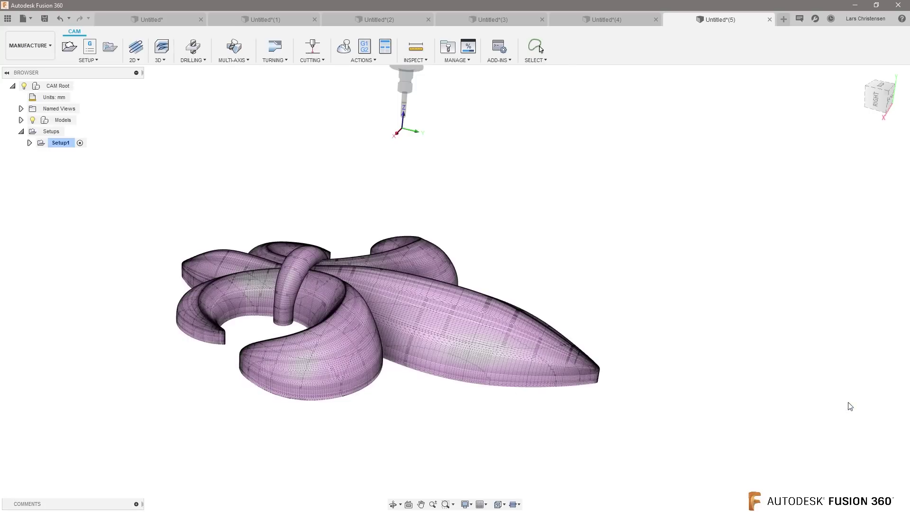
left_click(65, 143)
middle_click_drag(301, 317, 407, 273, "shift")
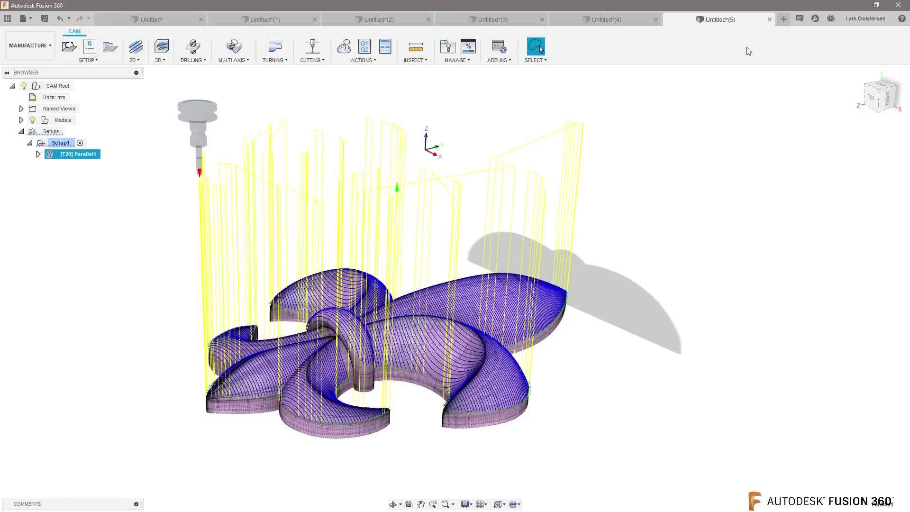
left_click(784, 19)
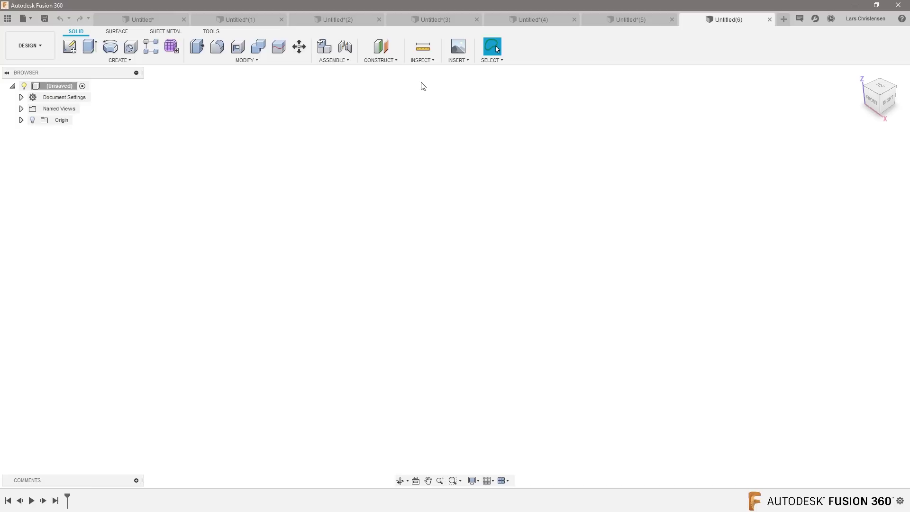
Begin an Insert Mesh in Untitled(6) without importing any file.
left_click(464, 62)
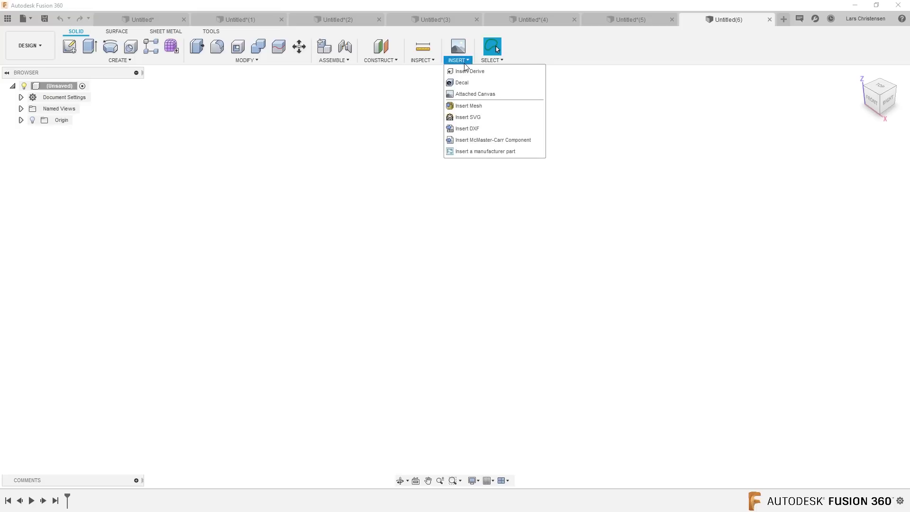
left_click(480, 106)
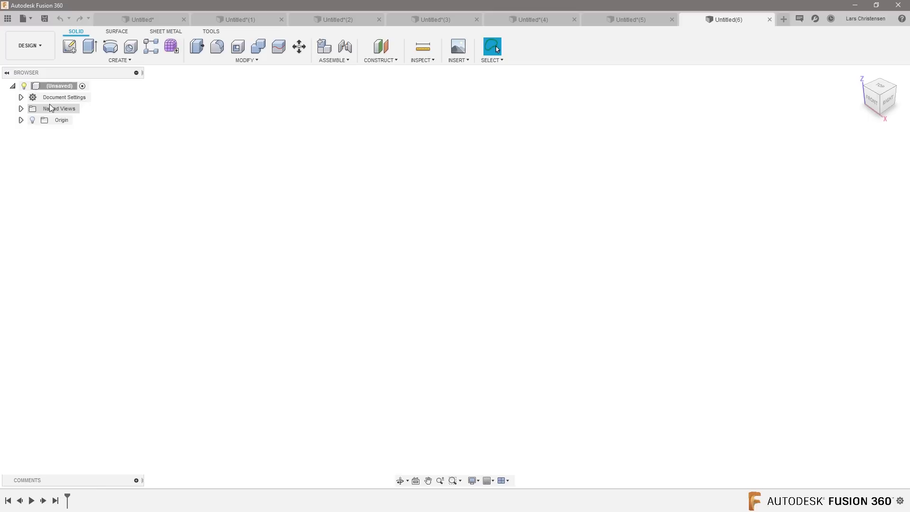
right_click(55, 89)
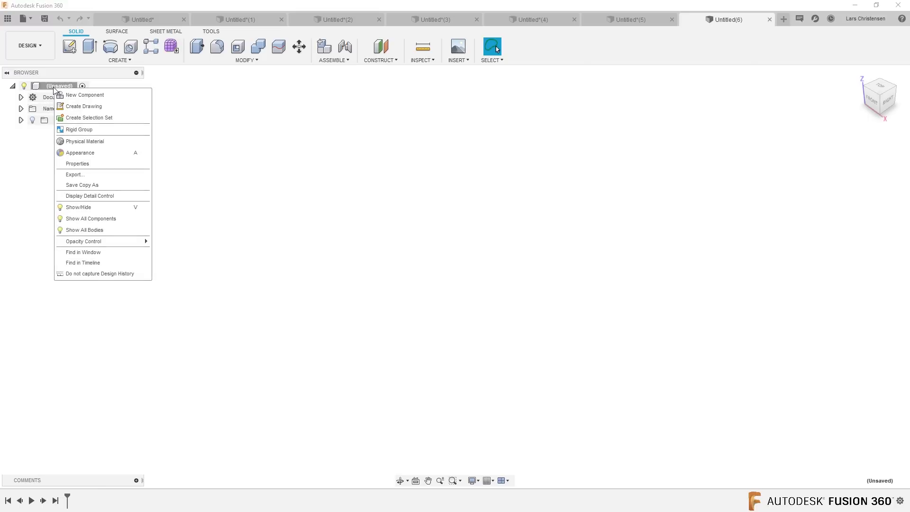
Turn off design history capture, then insert the fleur-de-lis STL as a mesh body.
left_click(81, 274)
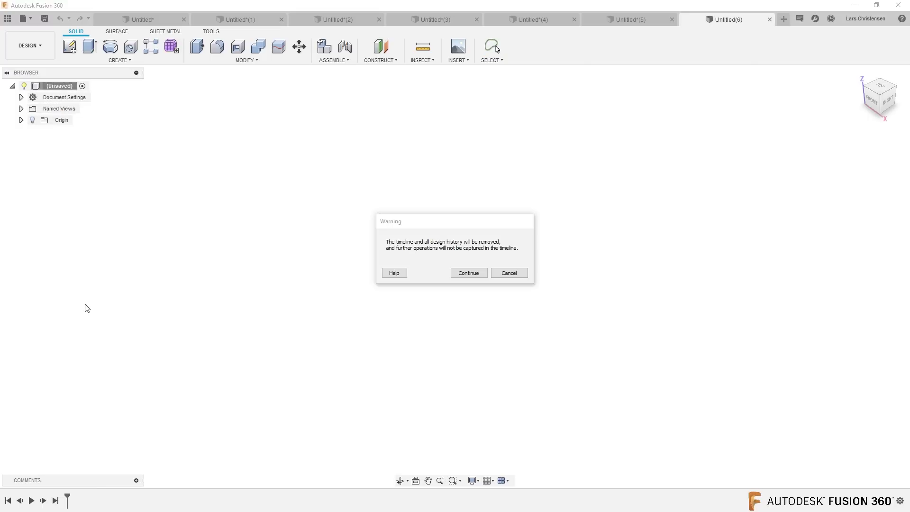
left_click(469, 275)
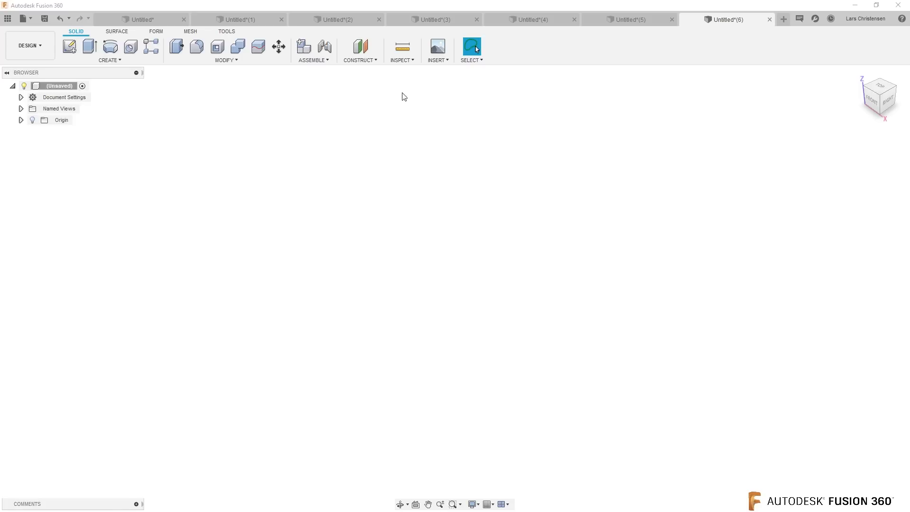
left_click(436, 61)
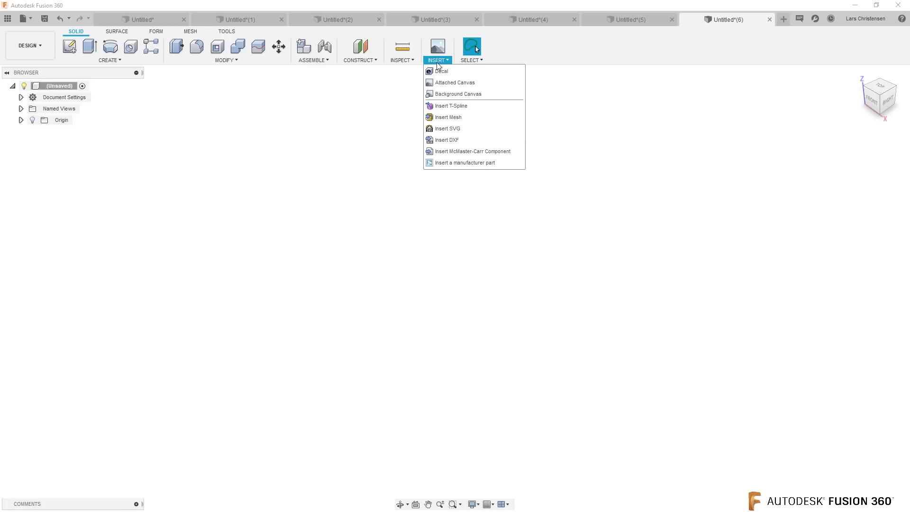
left_click(447, 118)
double_click(109, 102)
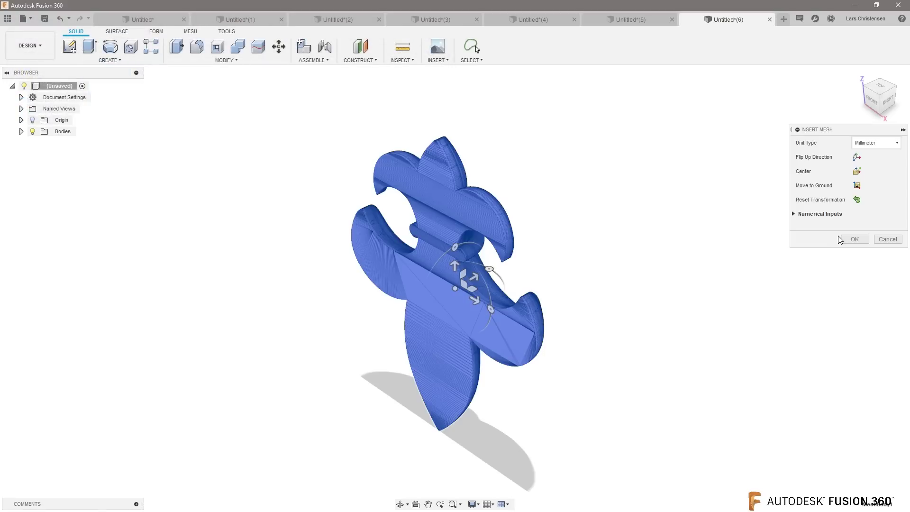
left_click(842, 239)
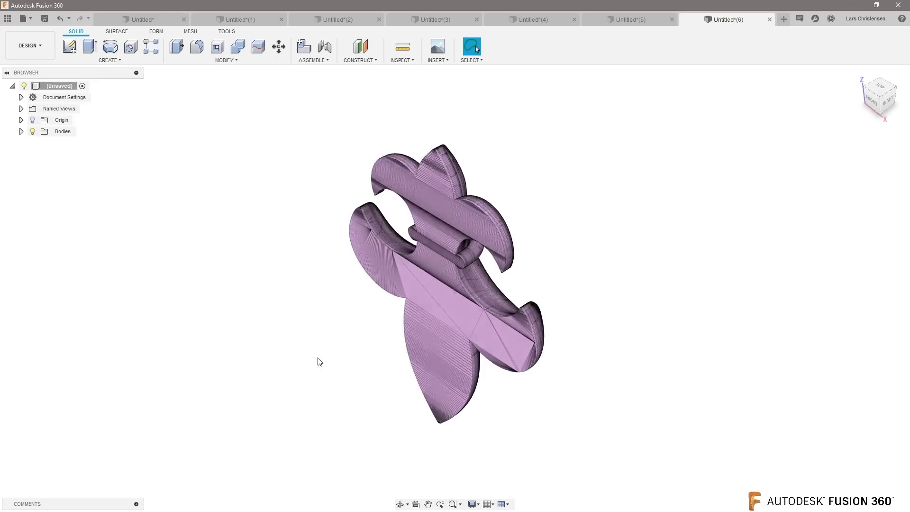
middle_click_drag(320, 361, 421, 263, "shift")
right_click(422, 263)
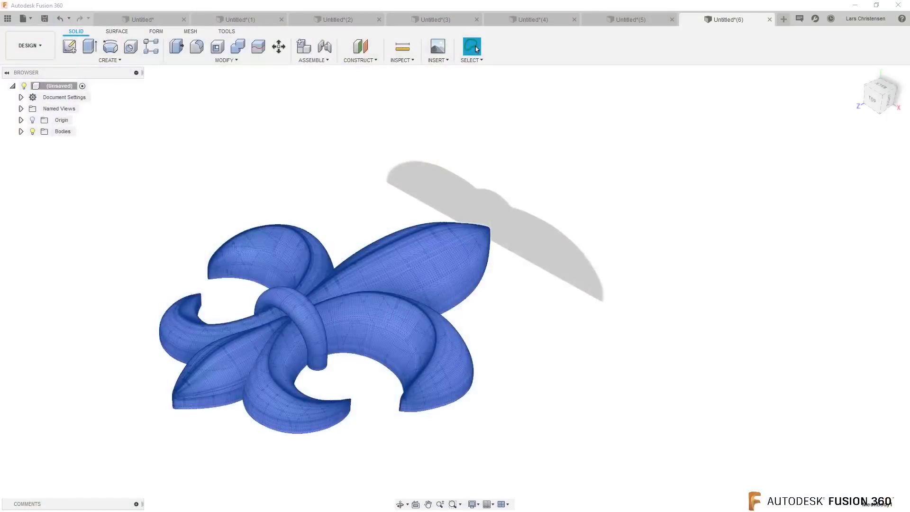
left_click(386, 276)
Run Mesh to BRep on the fleur-de-lis and dismiss the 213330-facet abort warning.
right_click(388, 274)
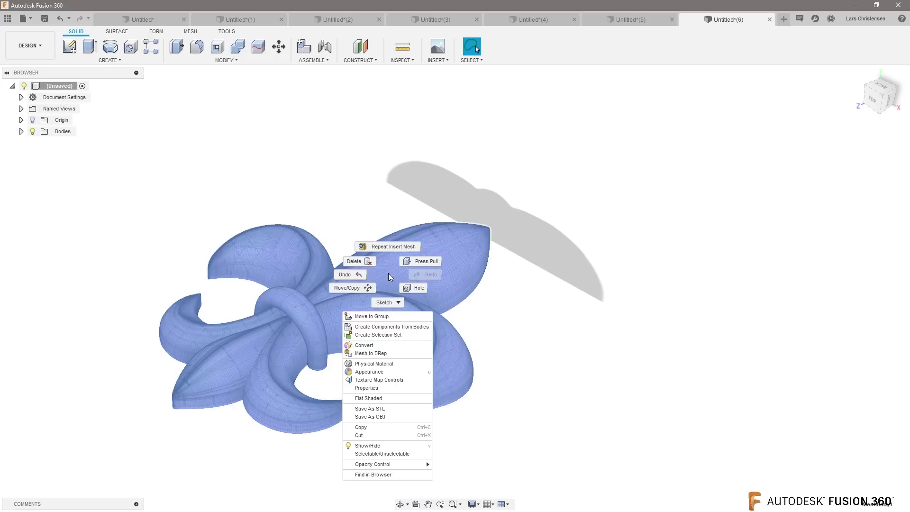
left_click(366, 355)
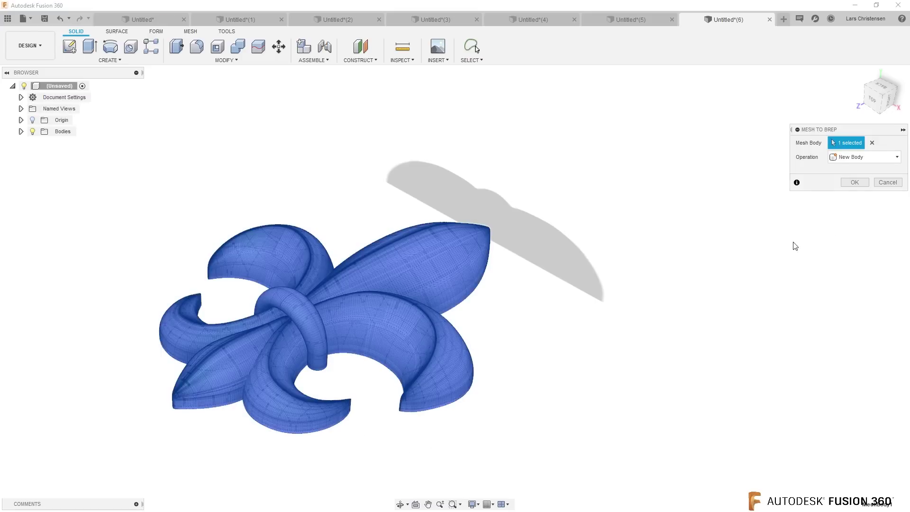
left_click(854, 182)
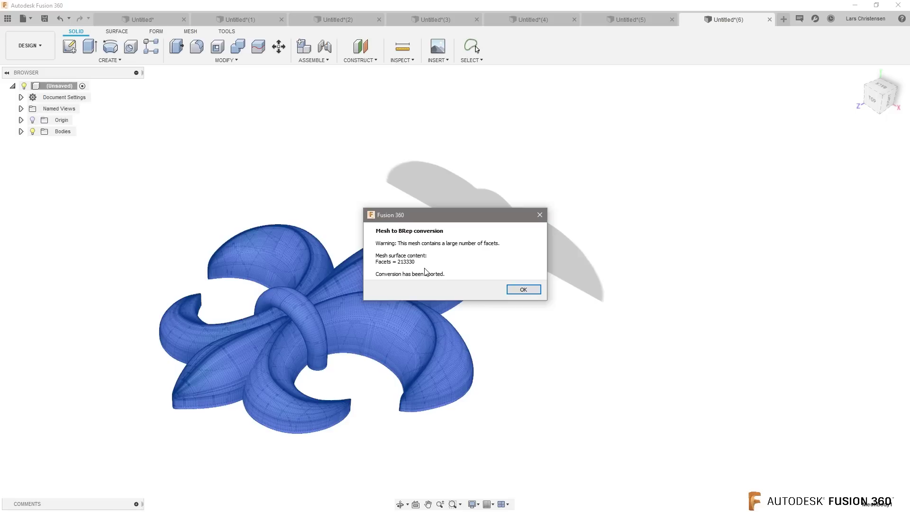
left_click(516, 292)
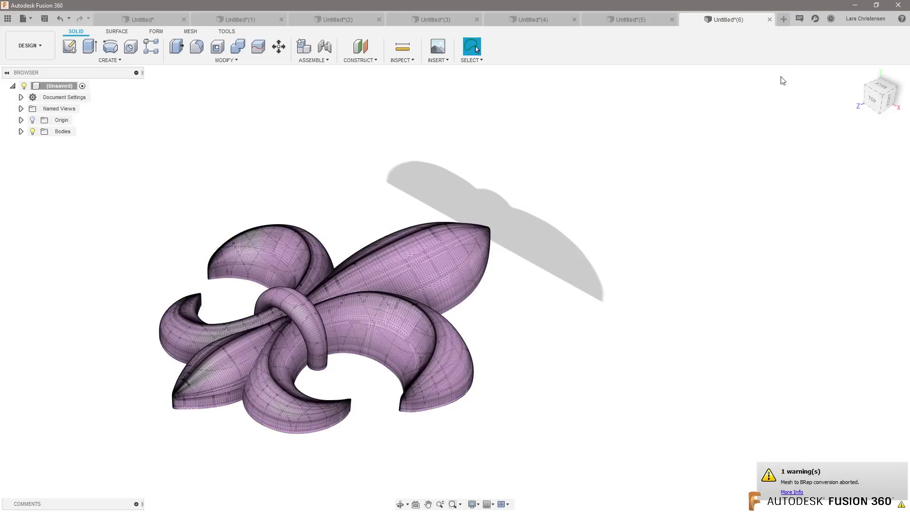
left_click(856, 18)
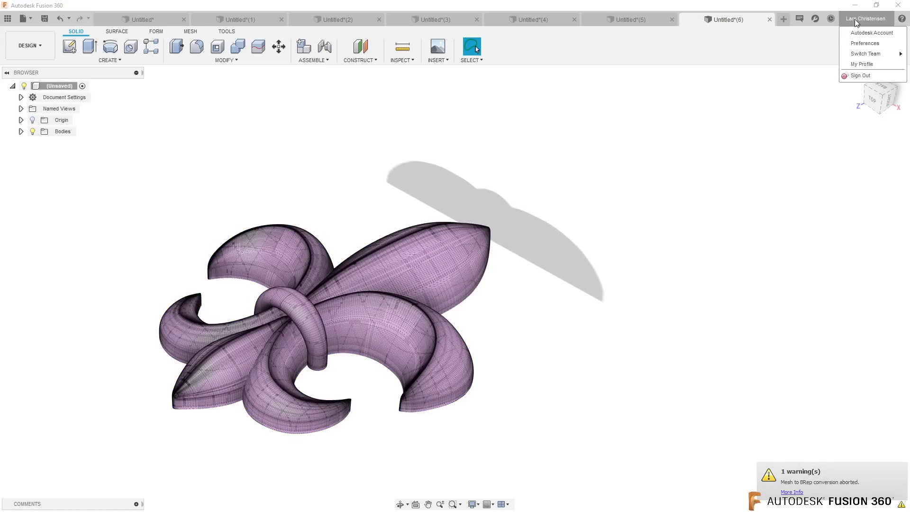
Review the Preview Features options in Preferences and close the dialog.
left_click(853, 46)
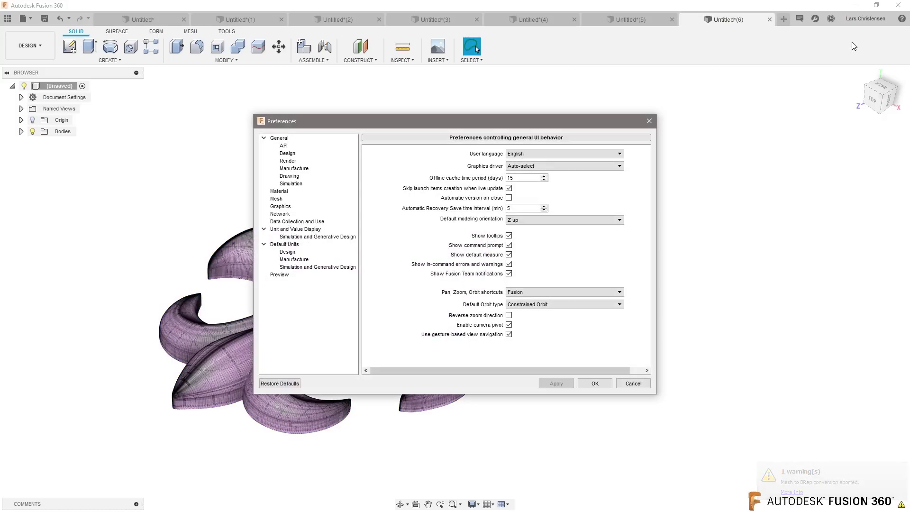
left_click(275, 276)
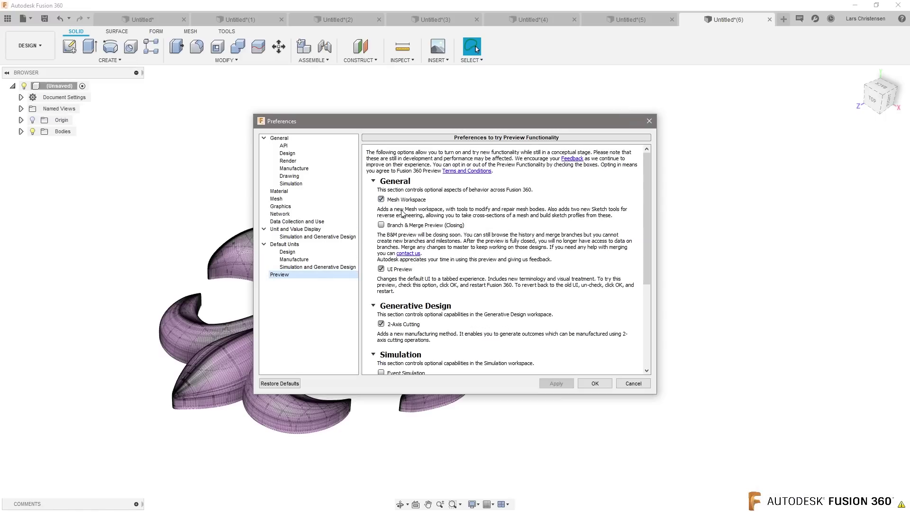
left_click(603, 386)
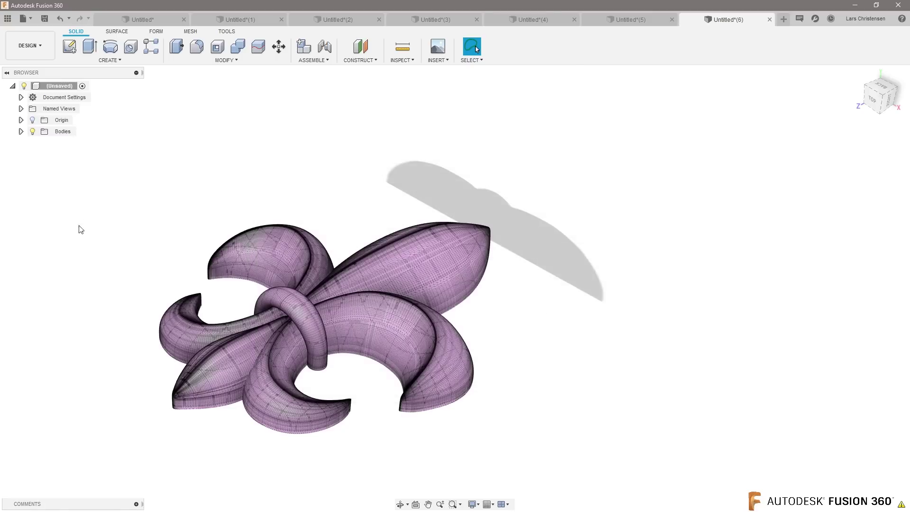
Expand Bodies to MeshBody1, reopen Mesh to BRep on it, and cancel.
left_click(21, 131)
right_click(73, 148)
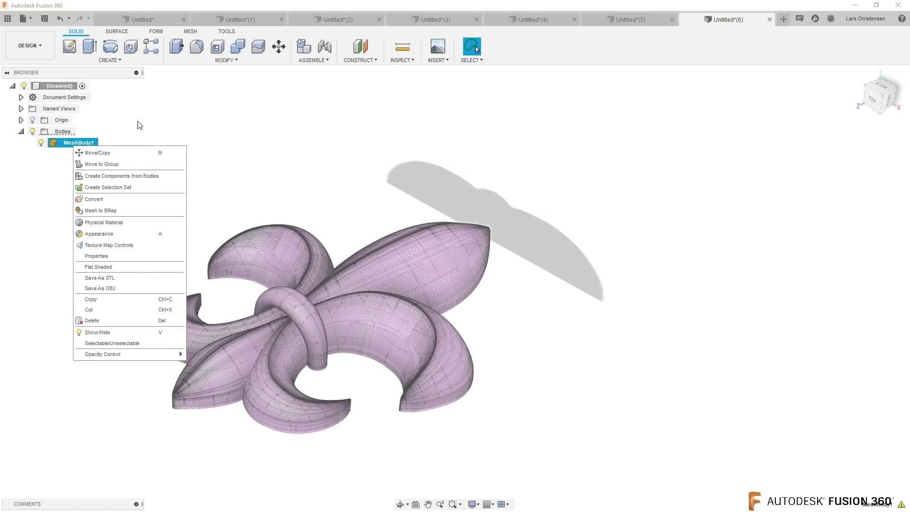
left_click(22, 46)
left_click(21, 69)
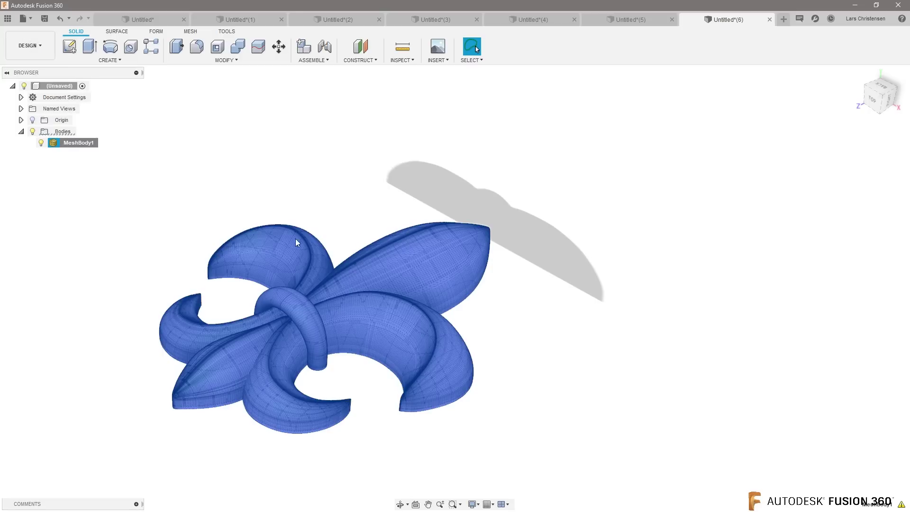
right_click(349, 260)
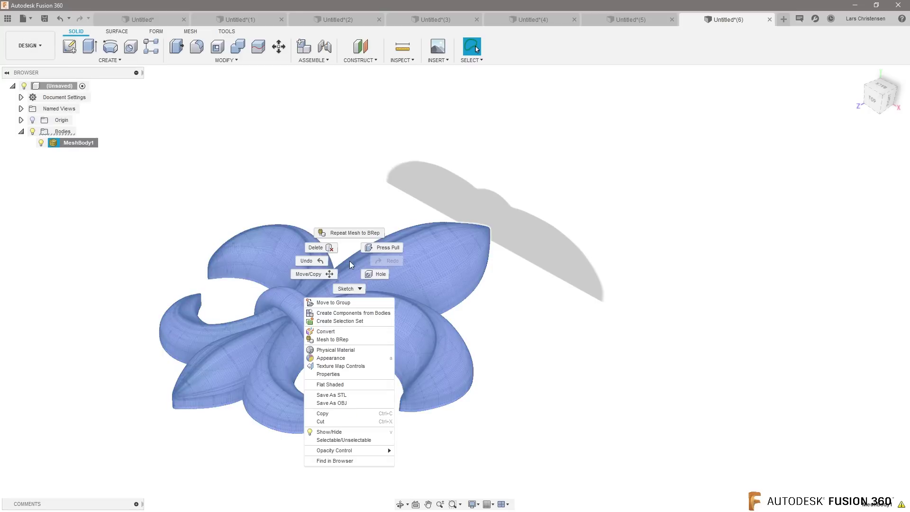
left_click(327, 332)
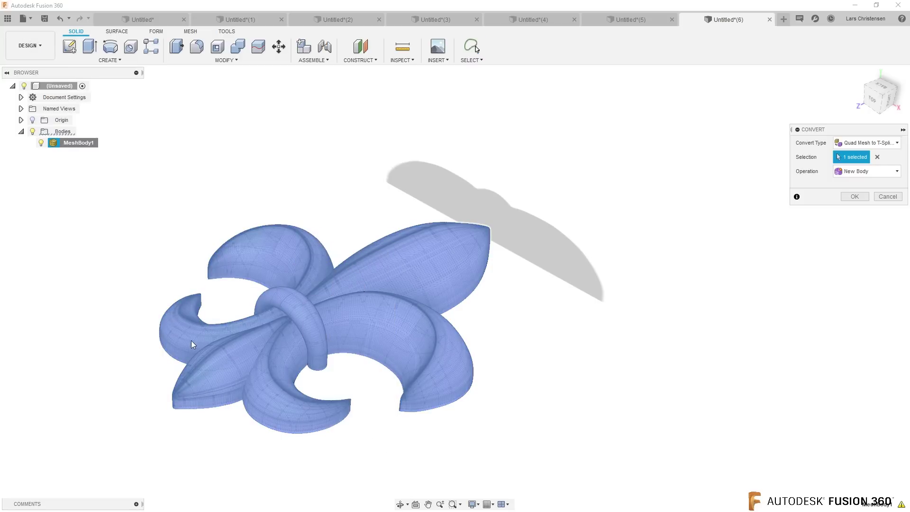
left_click(898, 195)
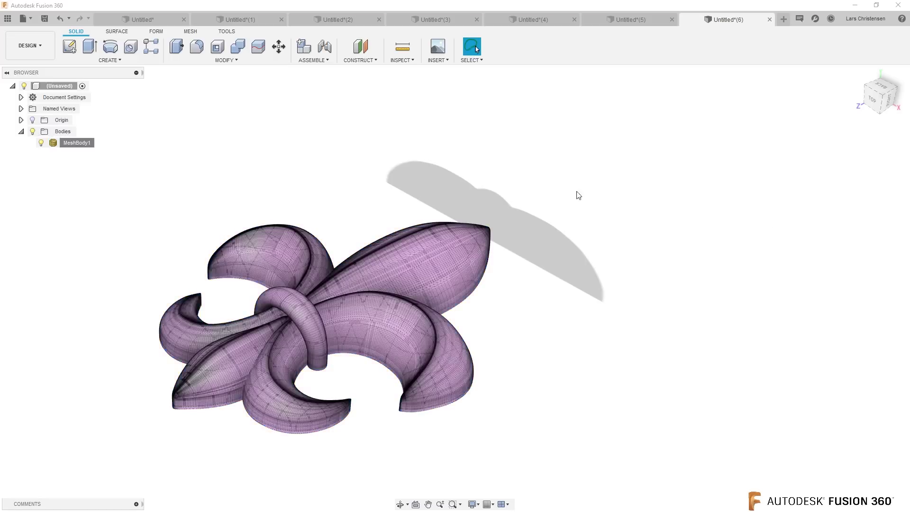
Dismiss MeshBody1's shortcut menu and show the MESH toolbar tools.
right_click(81, 145)
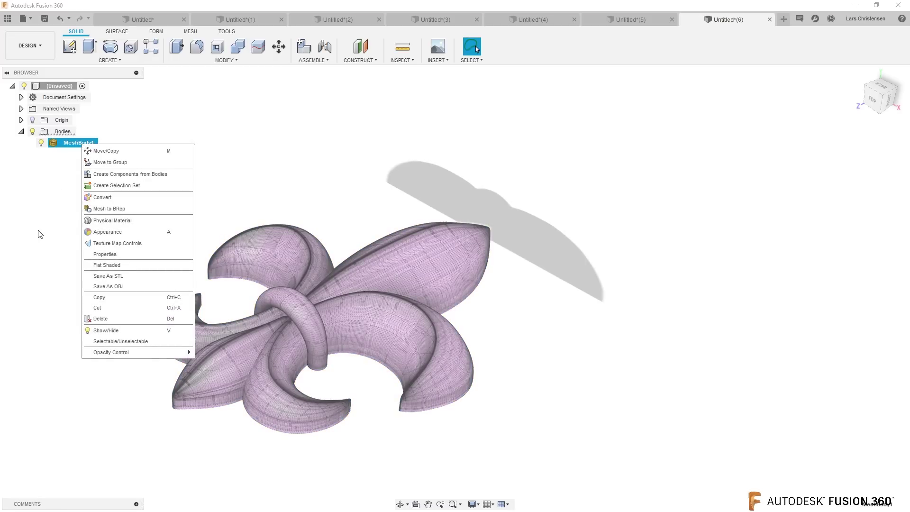
left_click(318, 176)
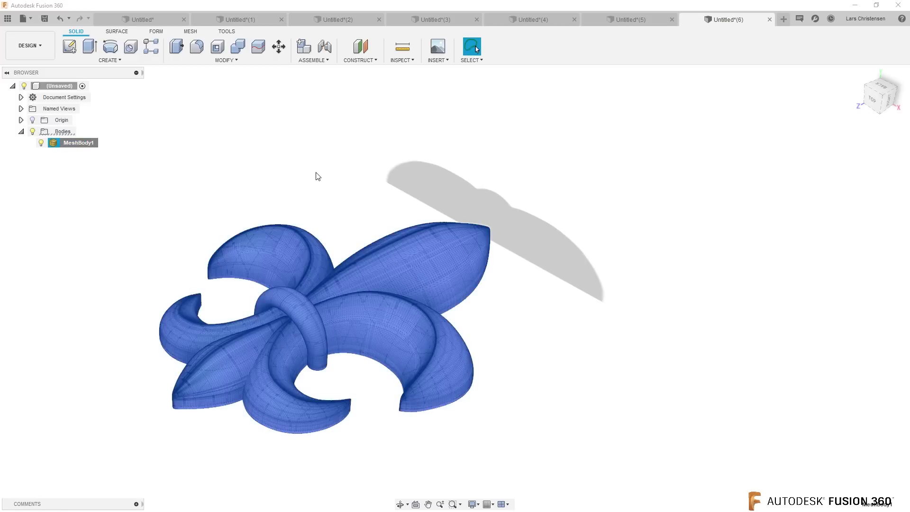
left_click(191, 33)
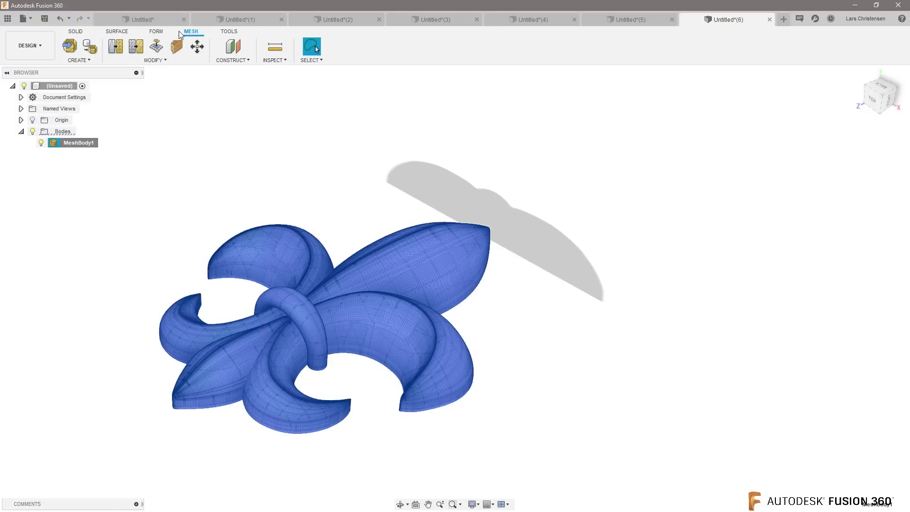
Window-select the fleur-de-lis mesh and apply an Adaptive reduce at Density 0.250, then deselect it.
left_click(154, 61)
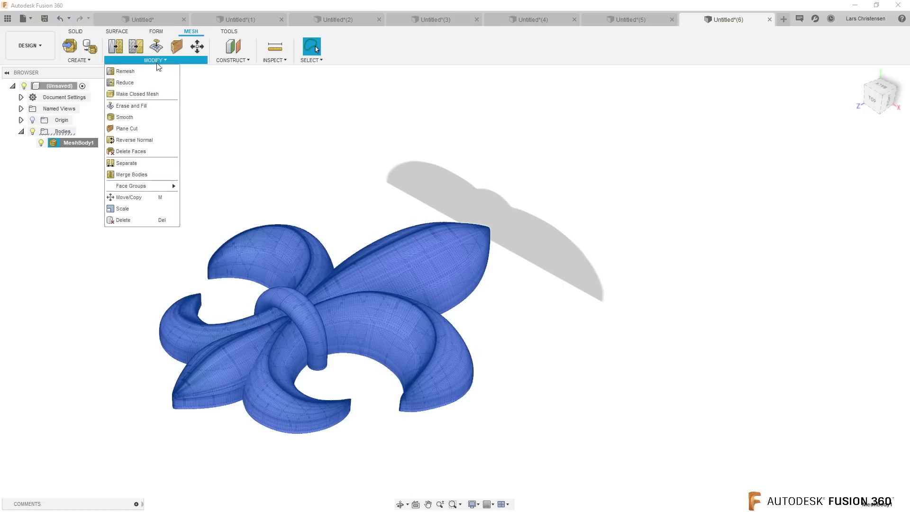
left_click(126, 83)
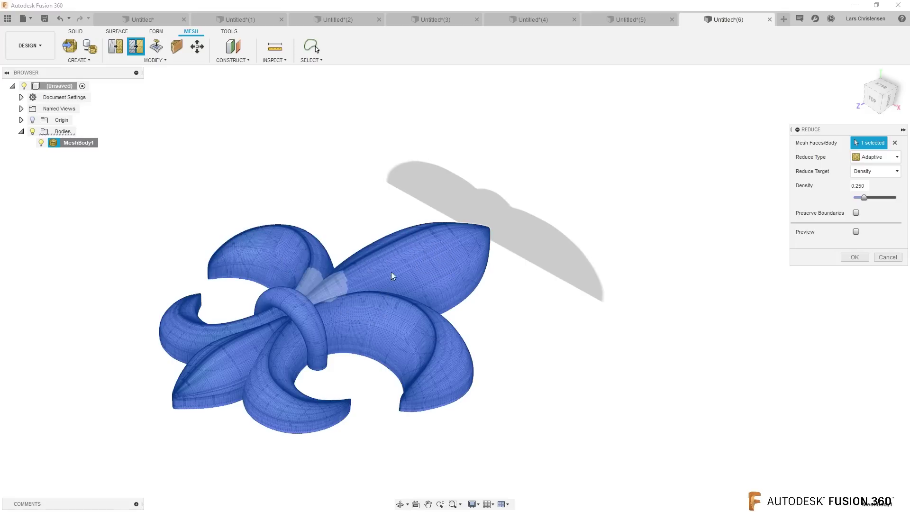
left_click(309, 63)
left_click(311, 79)
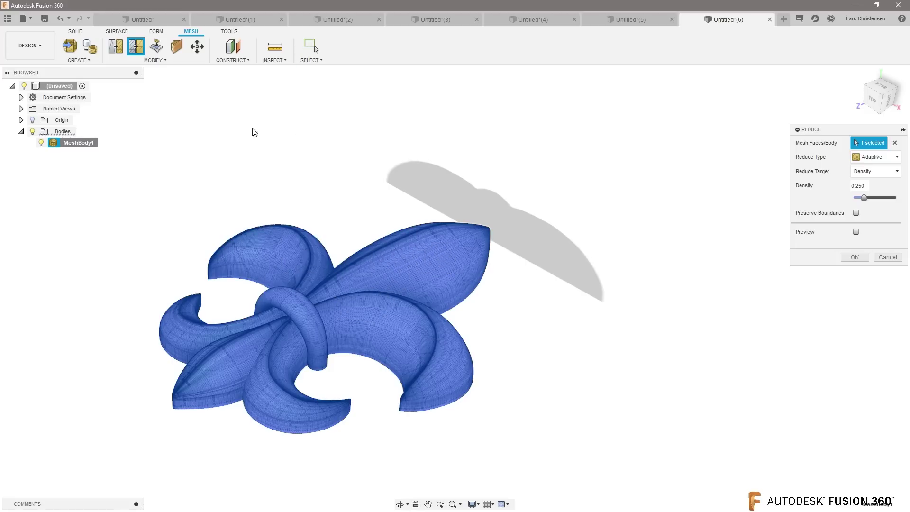
left_click_drag(88, 181, 103, 193)
left_click_drag(426, 330, 624, 464)
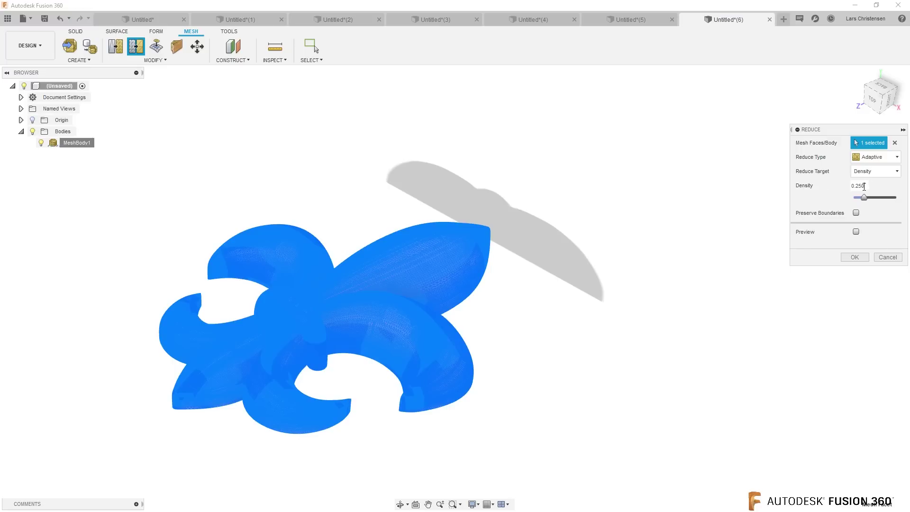
double_click(864, 186)
left_click(854, 257)
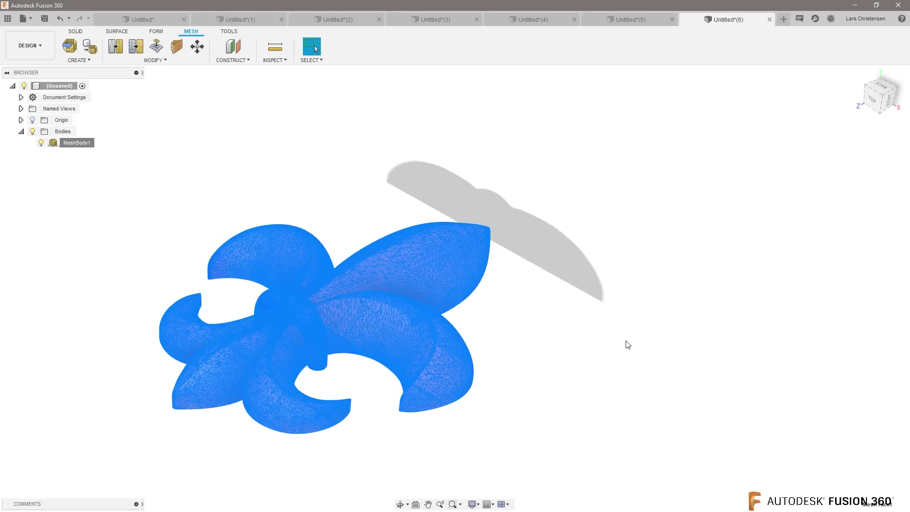
key("Escape")
scroll(187, 448, "up", 3)
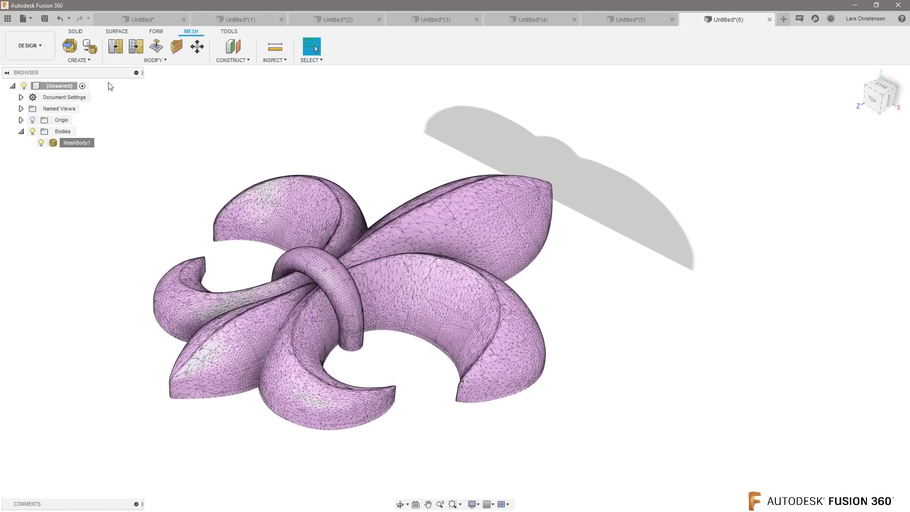
Try converting the mesh to a solid with Mesh to BRep; it aborts for too many facets.
left_click(77, 32)
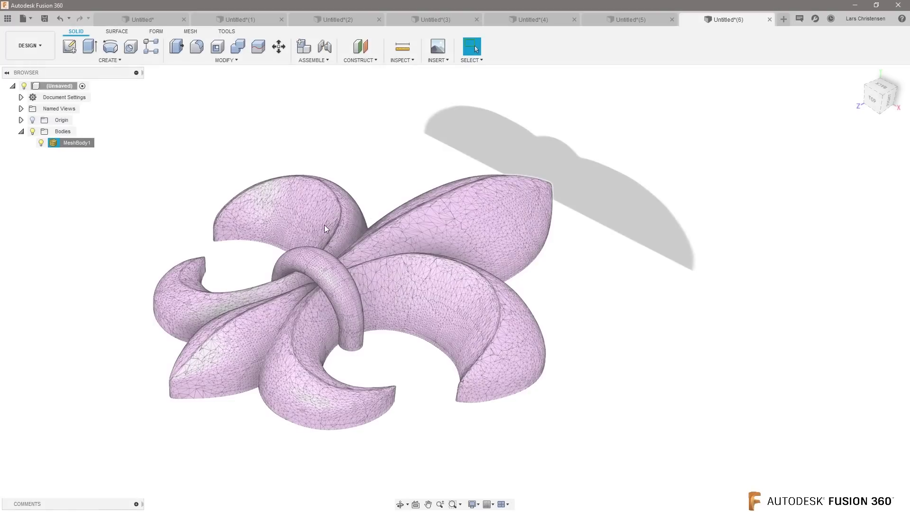
right_click(325, 228)
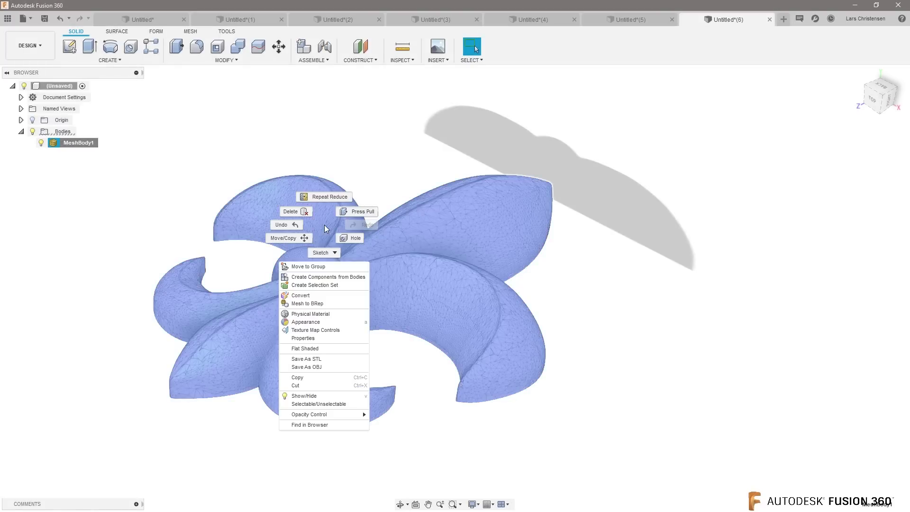
left_click(308, 303)
left_click(854, 182)
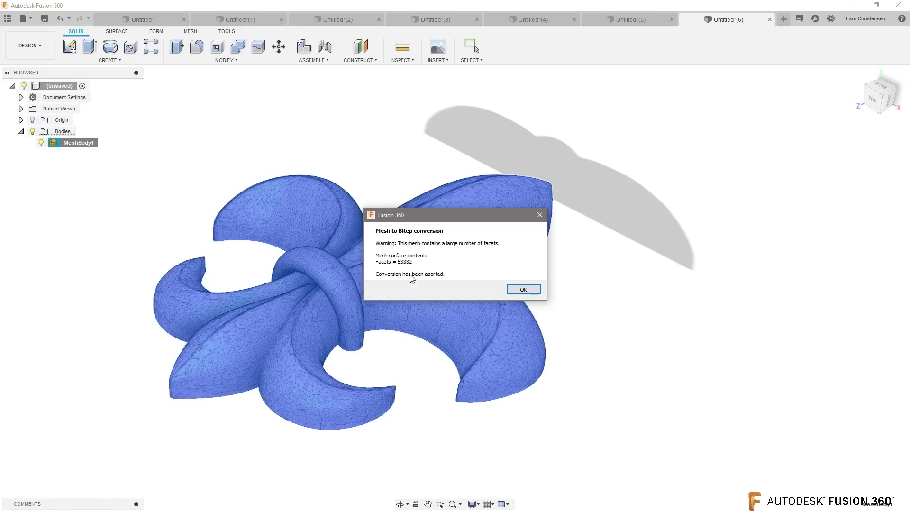
left_click(523, 289)
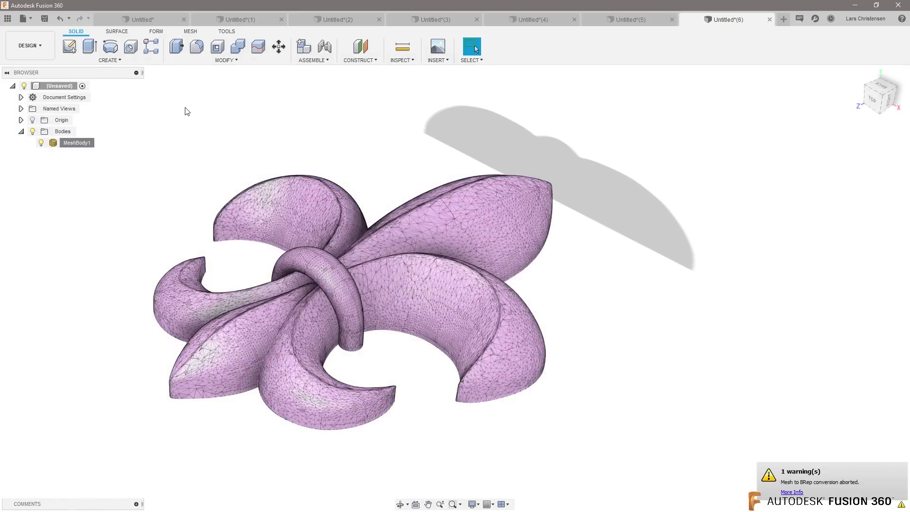
Apply a second Adaptive reduce at density 0.250 to the entire fleur-de-lis mesh.
left_click(192, 31)
left_click(147, 61)
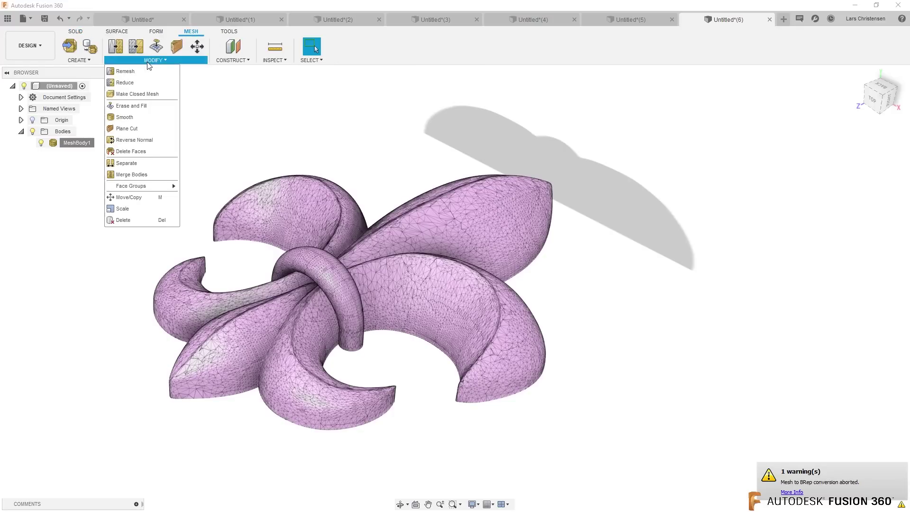
left_click(124, 84)
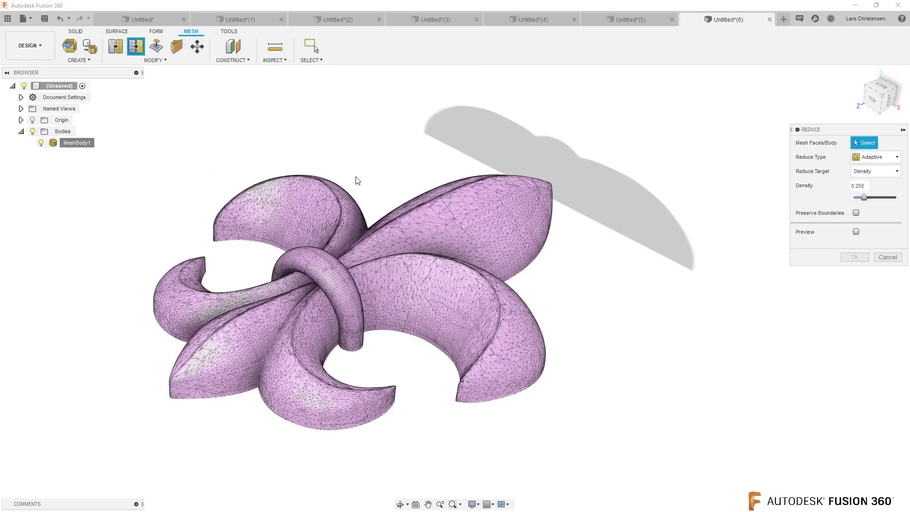
left_click(313, 60)
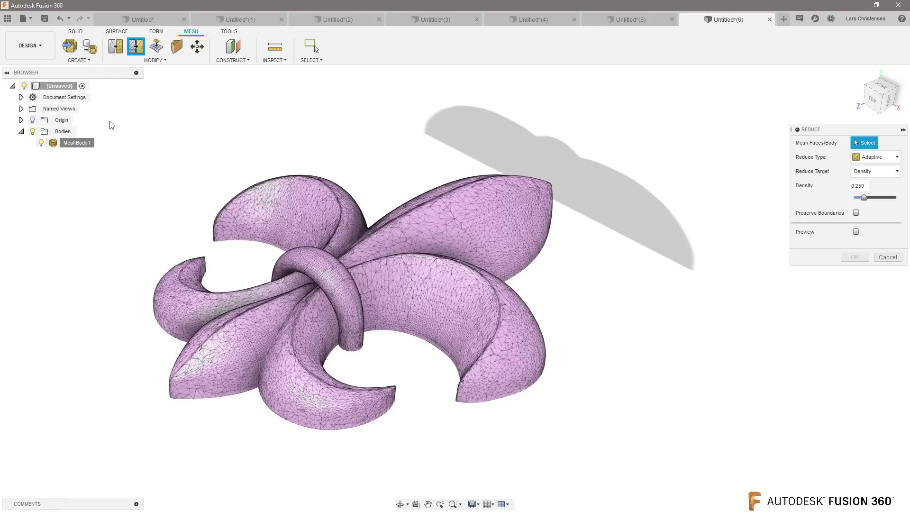
left_click_drag(110, 122, 622, 475)
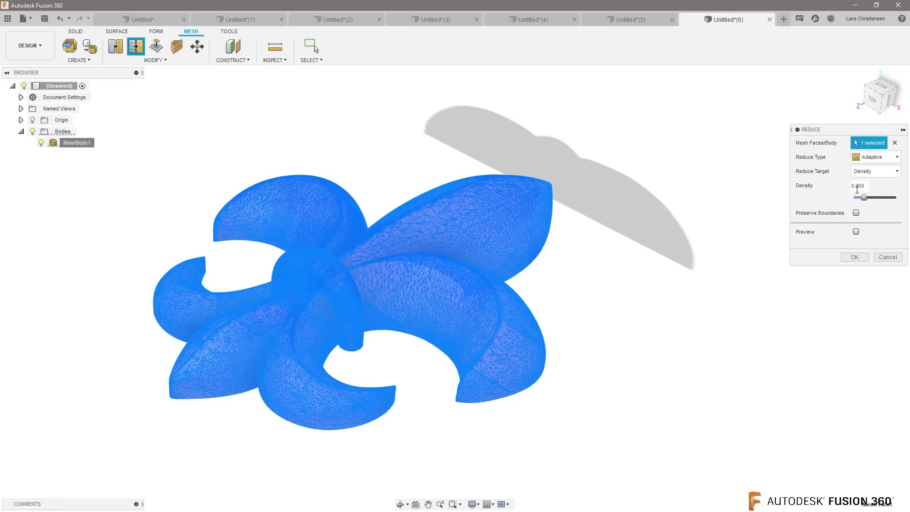
left_click(853, 256)
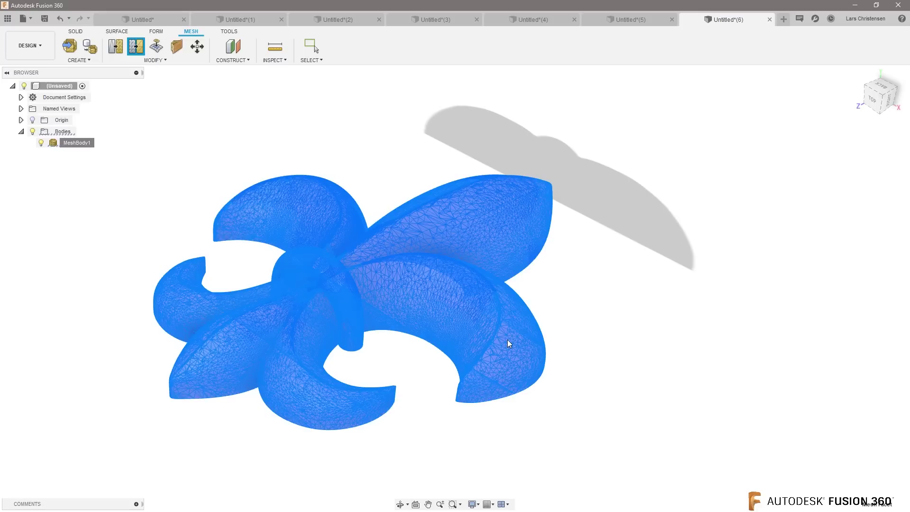
left_click(173, 436)
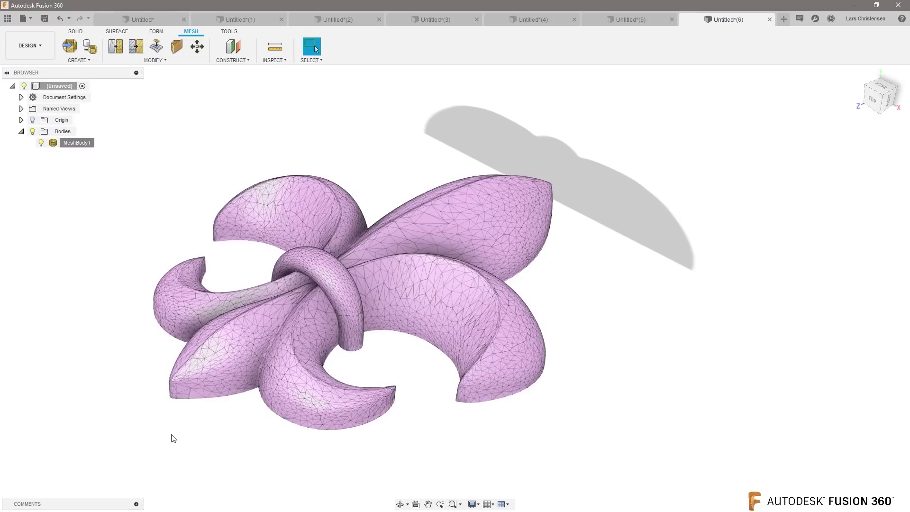
left_click(75, 31)
Convert the reduced mesh into a new solid body, Body1, via Mesh to BRep, accepting the facet warning.
left_click(330, 215)
right_click(331, 215)
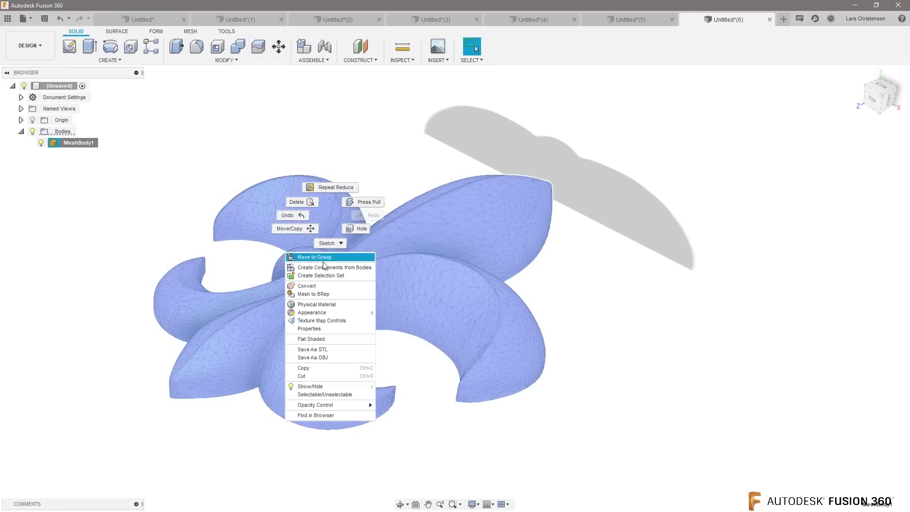
left_click(319, 297)
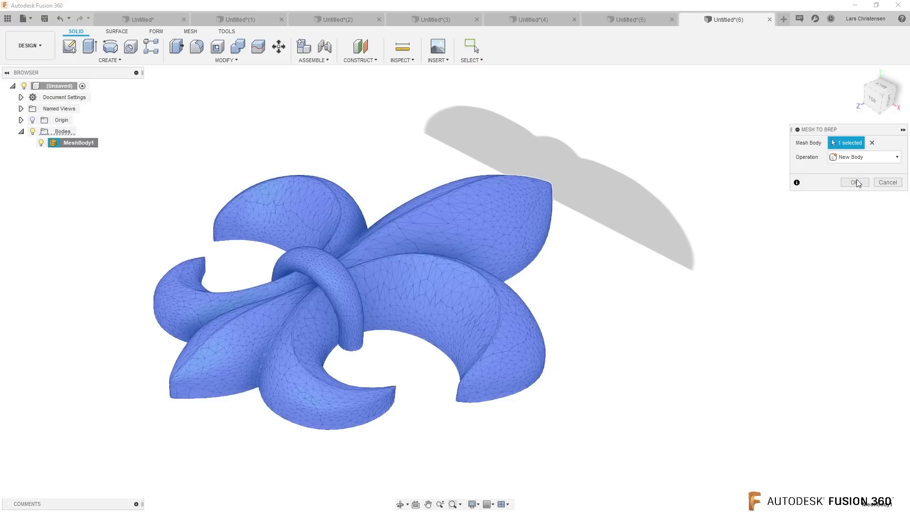
left_click(855, 181)
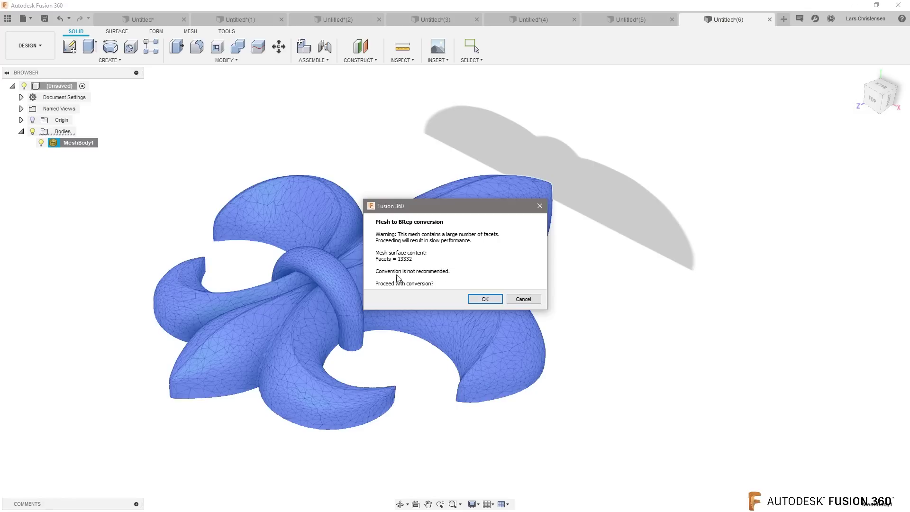
left_click(485, 299)
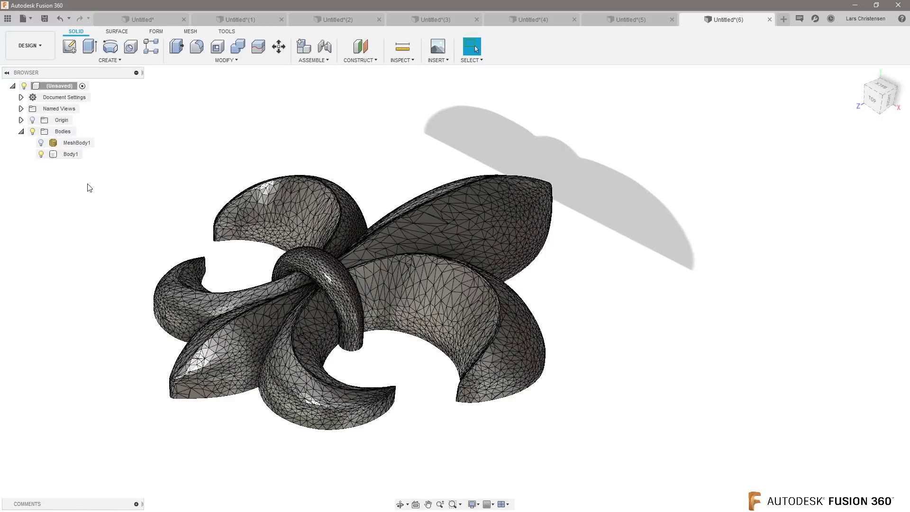
middle_click_drag(506, 261, 429, 170, "shift")
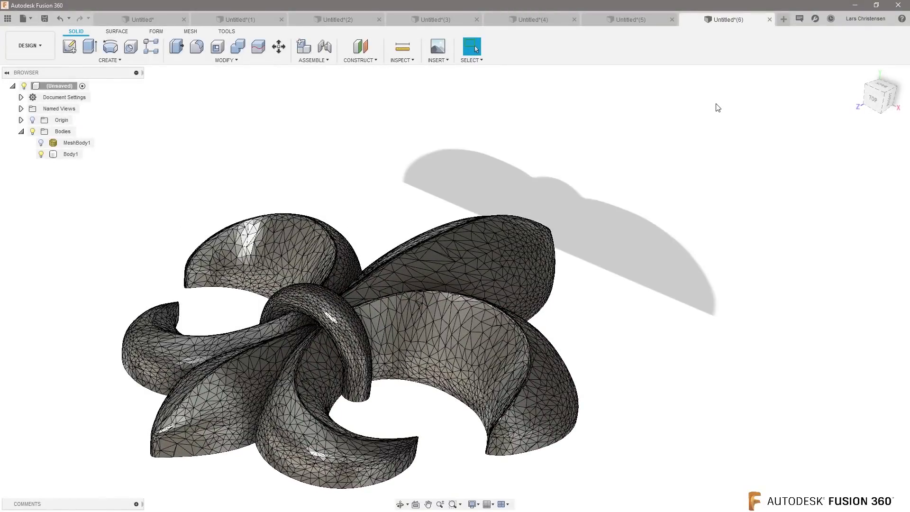
left_click(628, 18)
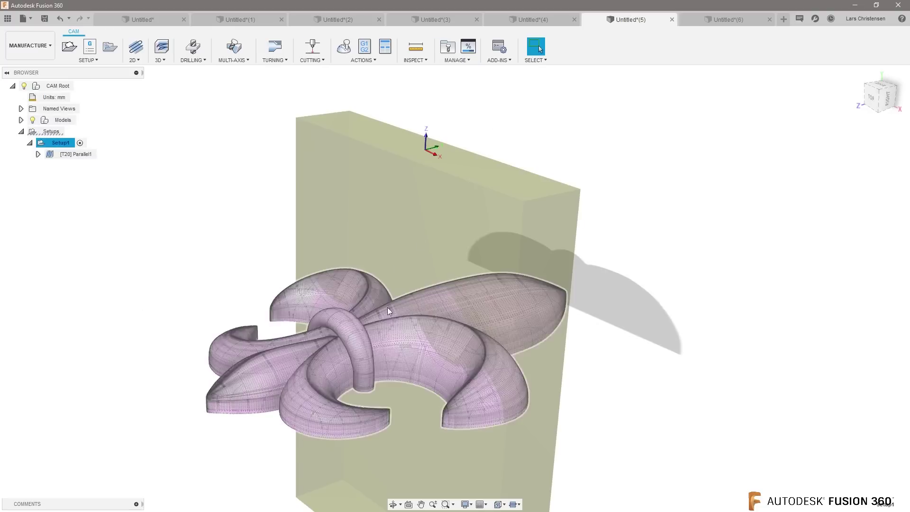
left_click(64, 155)
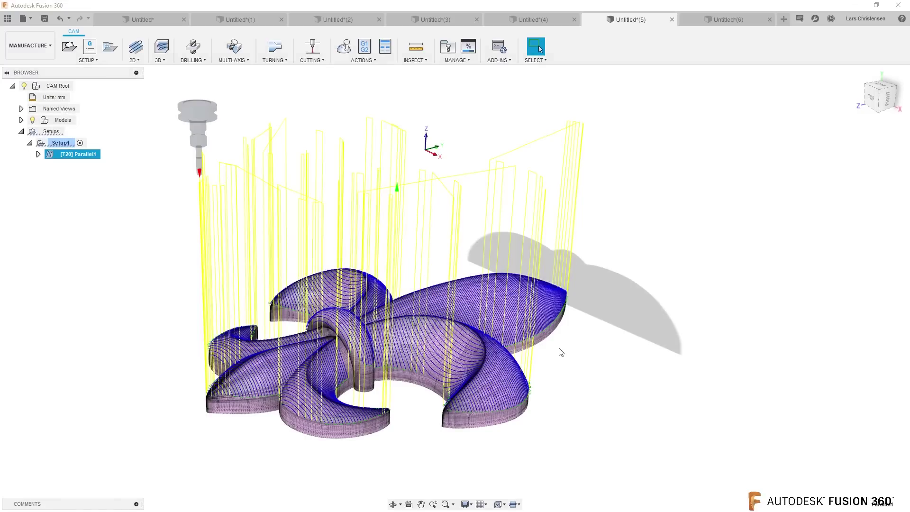
middle_click_drag(560, 352, 631, 126, "shift")
left_click(714, 21)
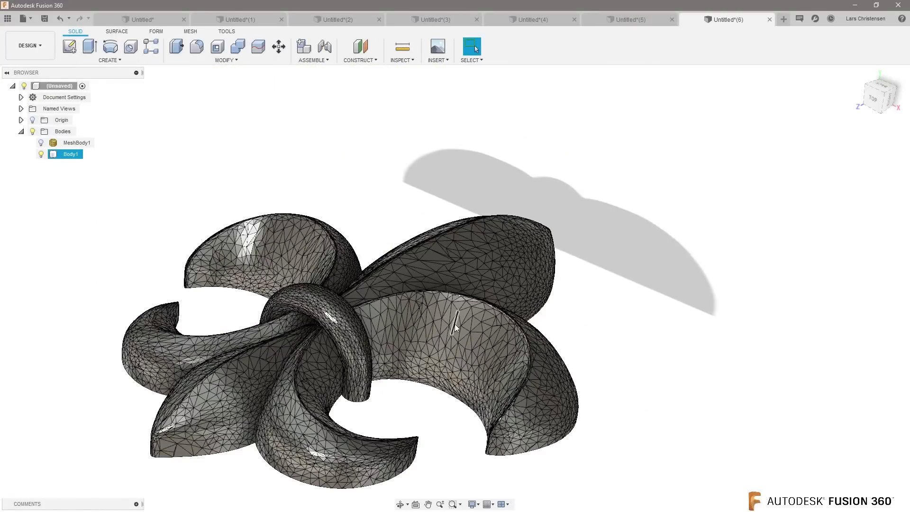
key("Escape")
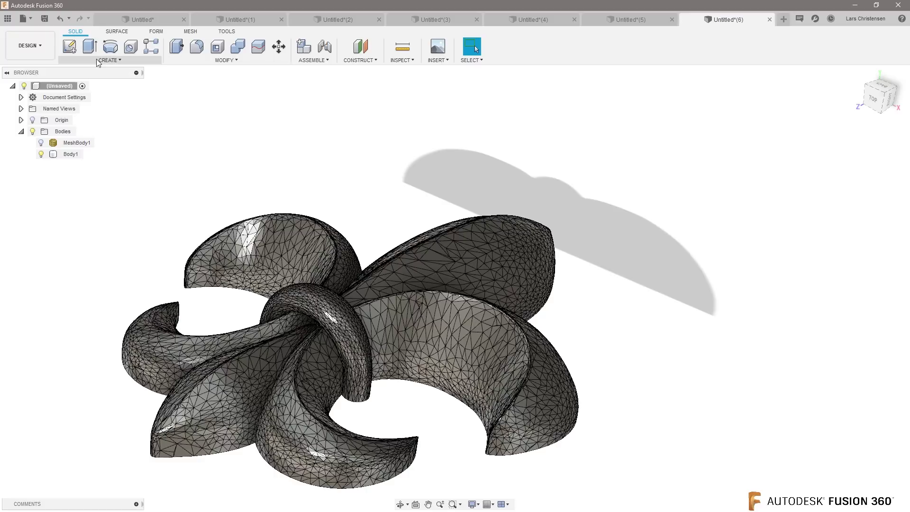